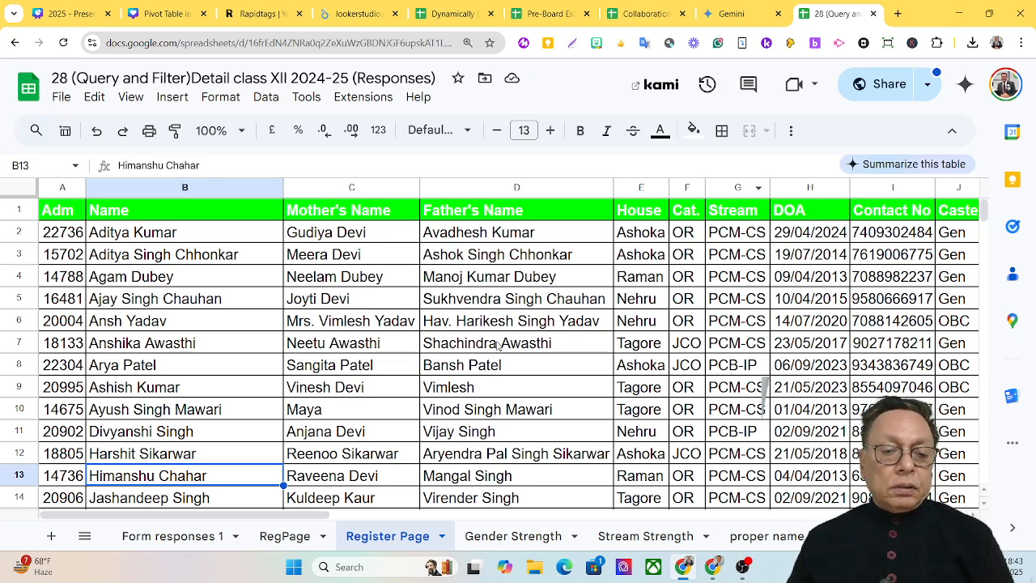
Create a pivot table on a new sheet from the Register Page data range A1:K41.
mouse_move(303, 515)
left_mouse_down()
mouse_move(597, 522)
mouse_move(304, 518)
left_mouse_up()
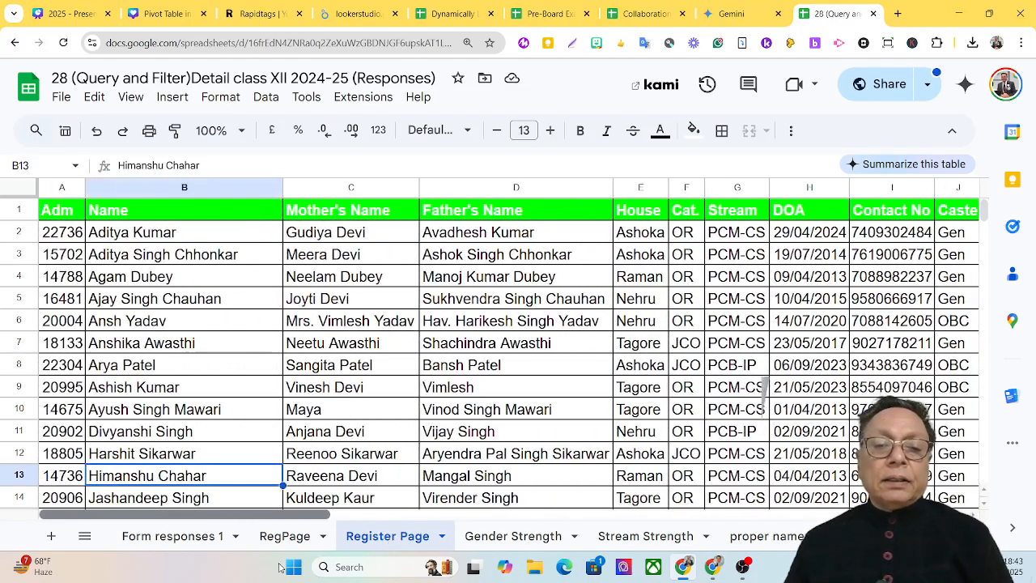
scroll(356, 342, "down", 1)
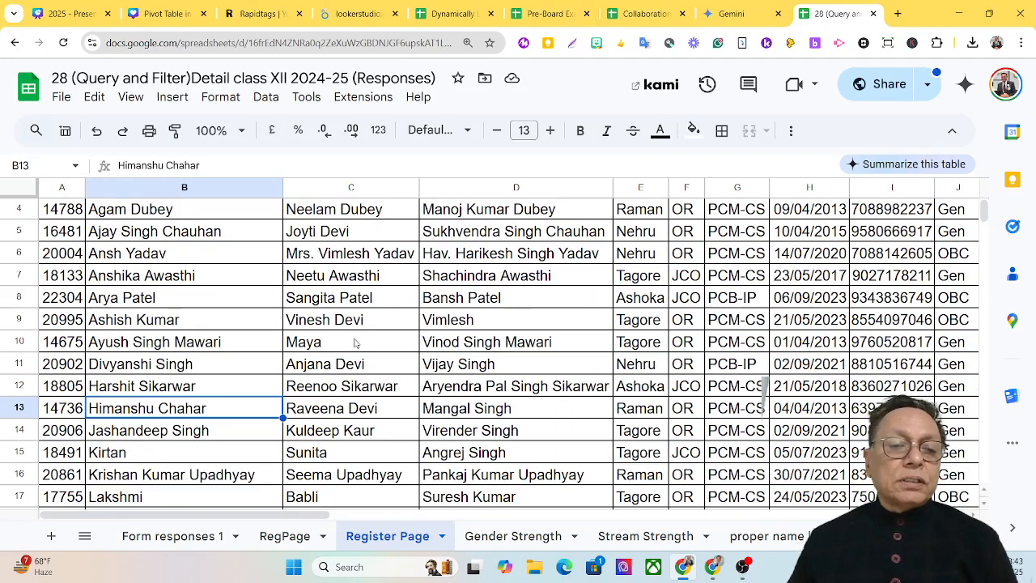
scroll(352, 344, "up", 1)
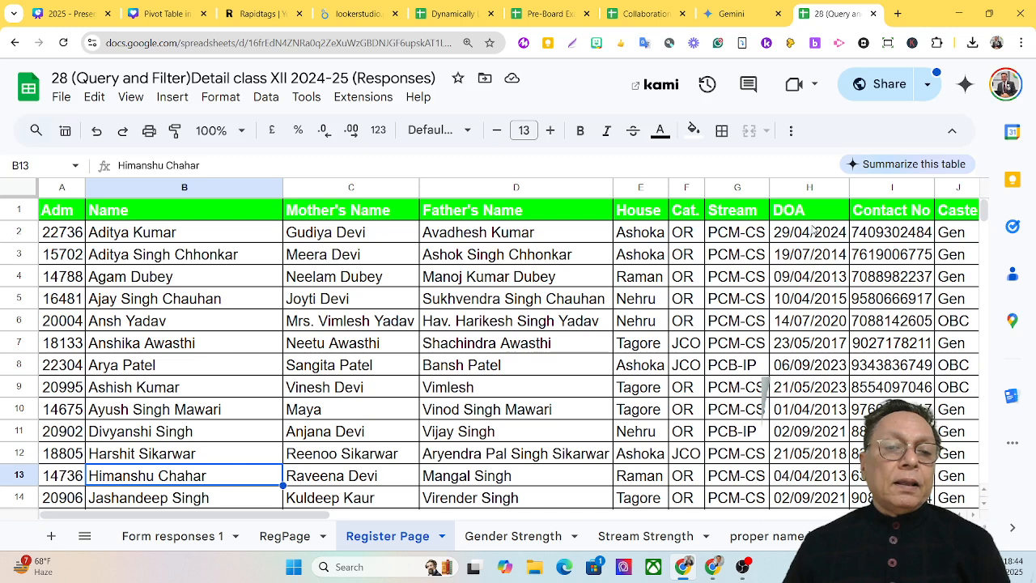
left_click(174, 97)
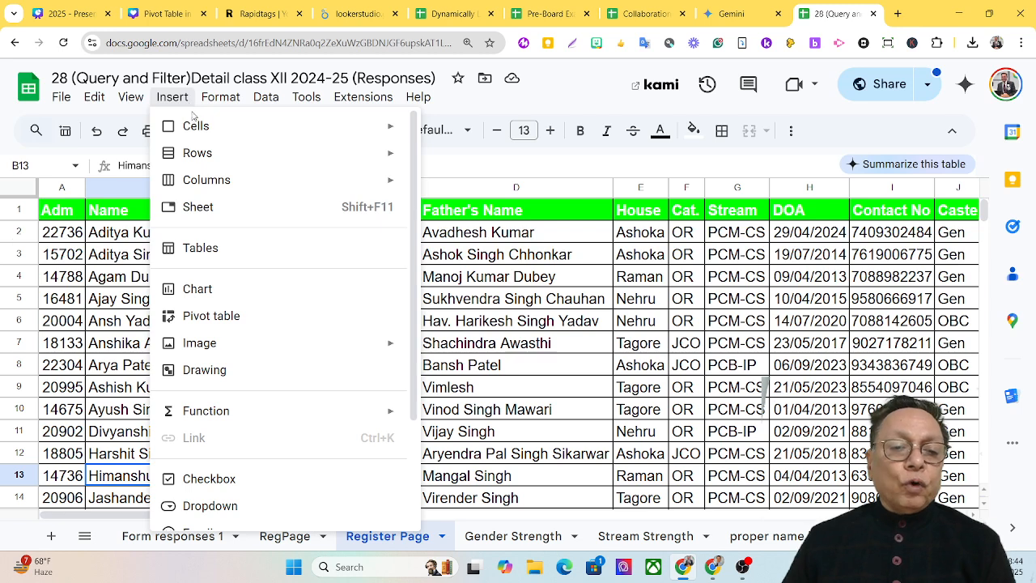
left_click(266, 322)
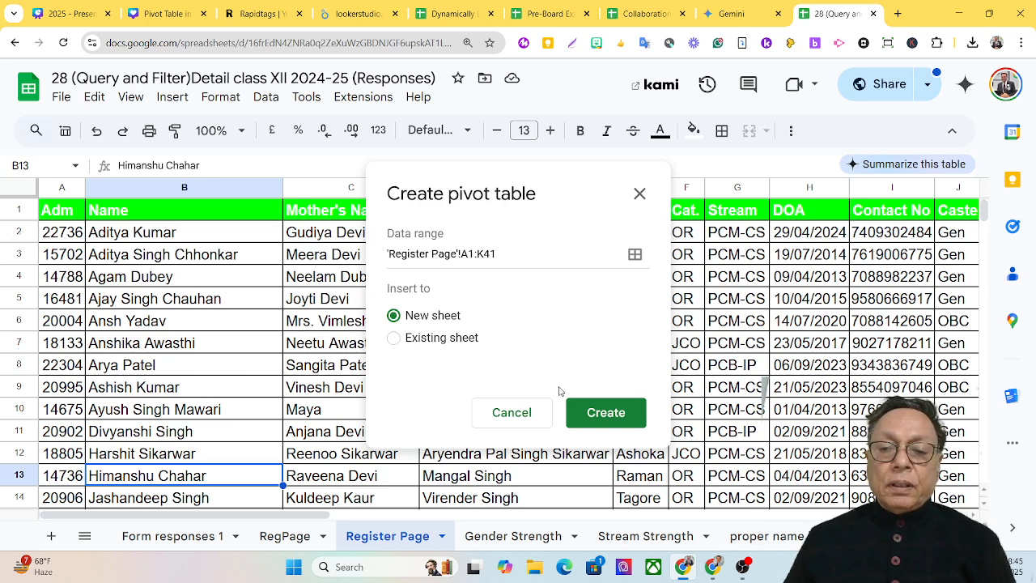
left_click(591, 414)
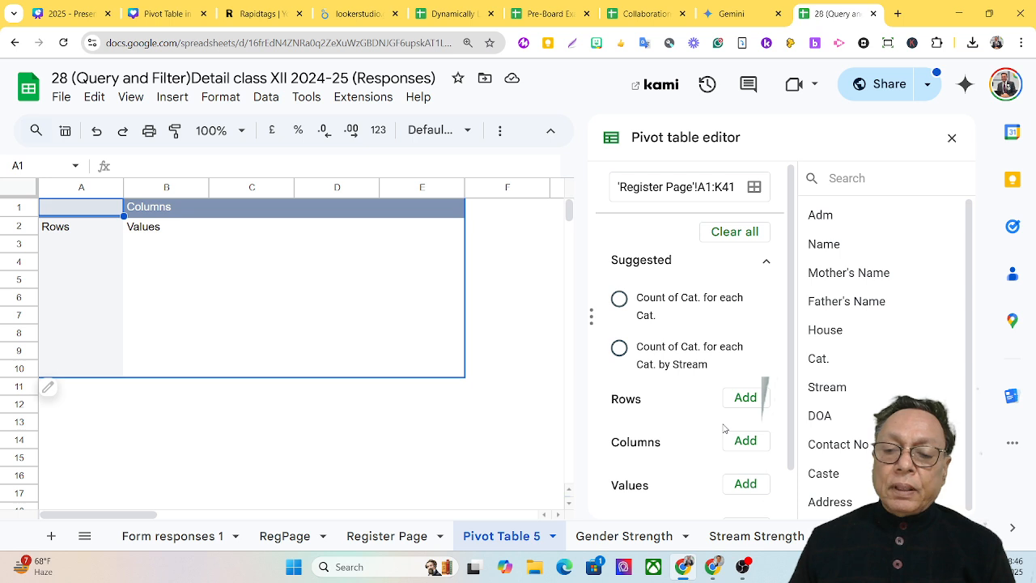
scroll(777, 453, "down", 2)
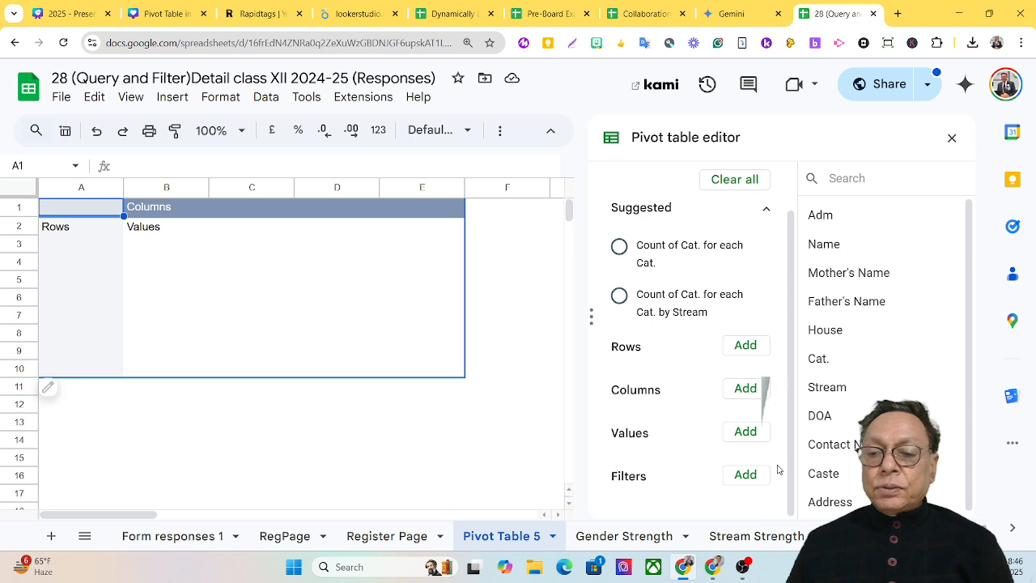
left_click(745, 348)
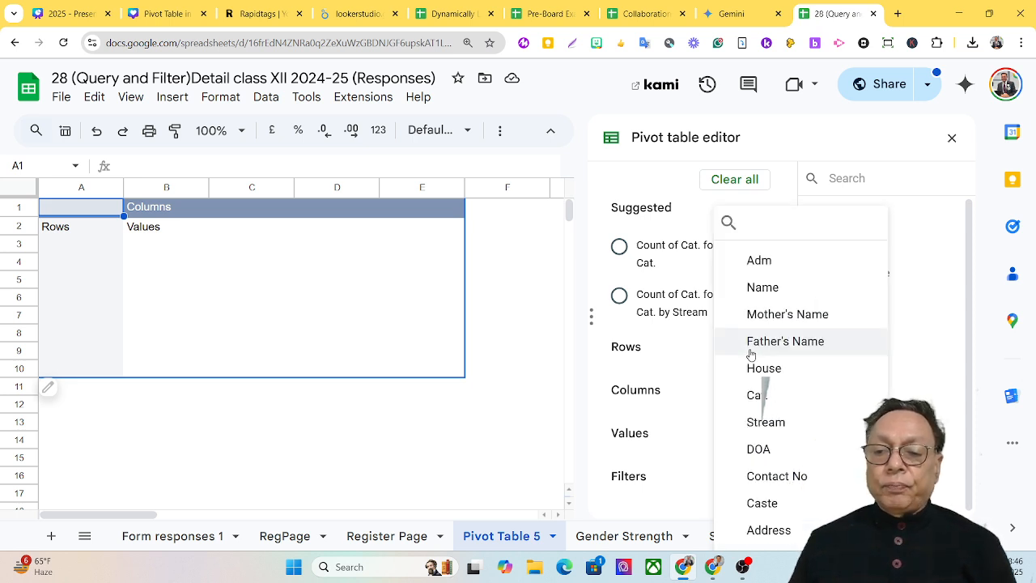
left_click(759, 395)
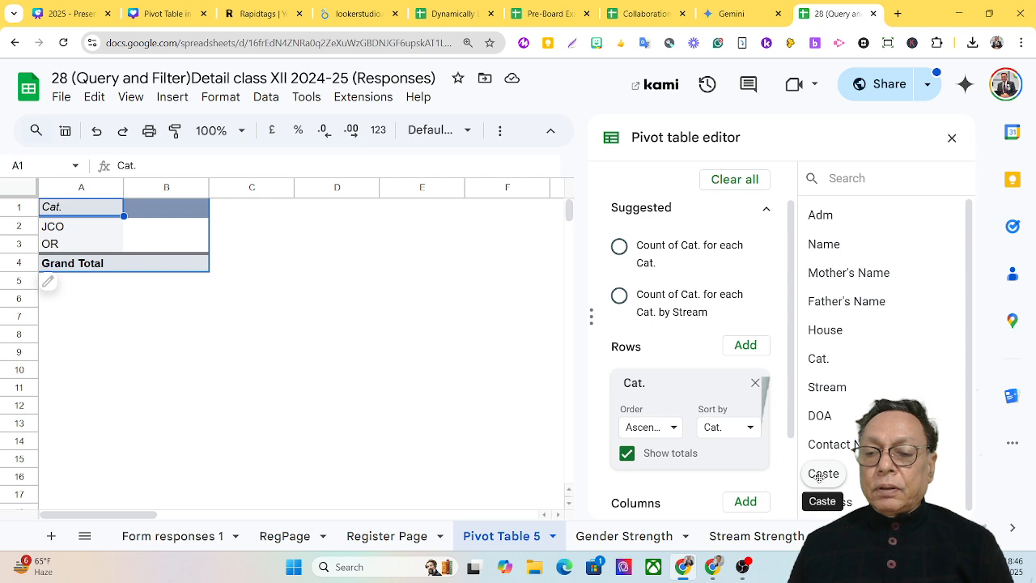
left_click(753, 385)
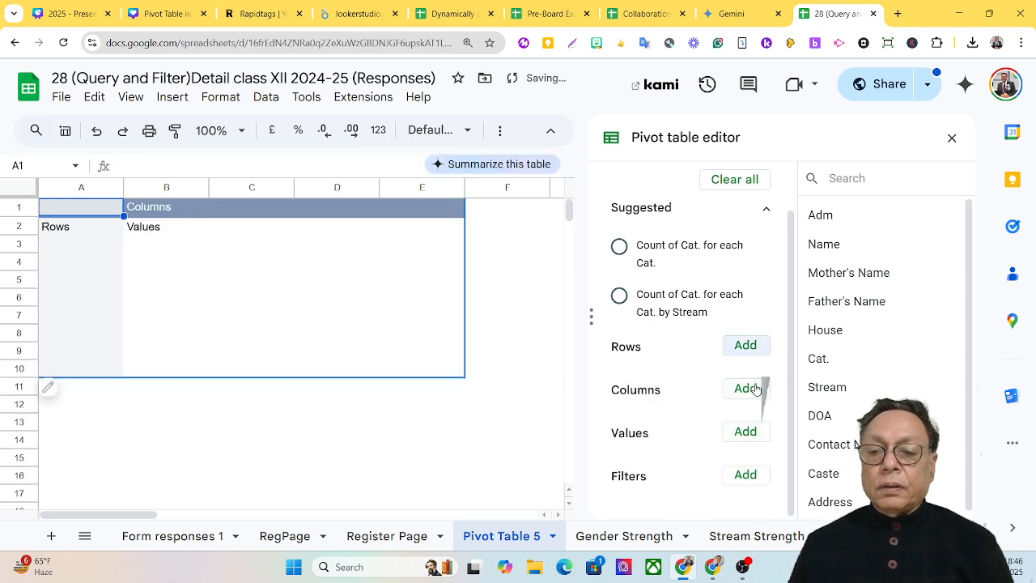
Add Caste to the pivot table both as the row grouping and as a value.
left_click(746, 348)
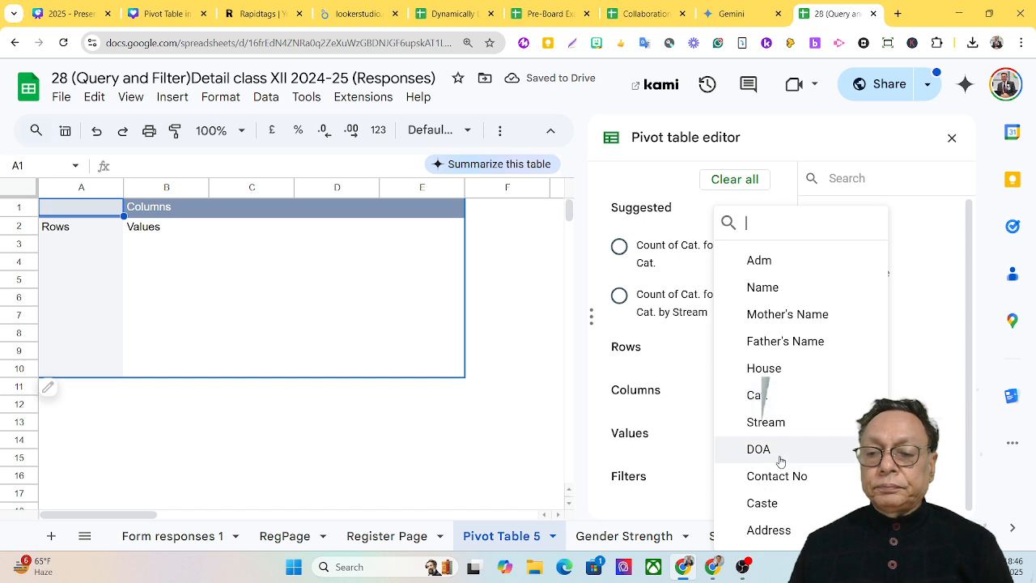
left_click(769, 502)
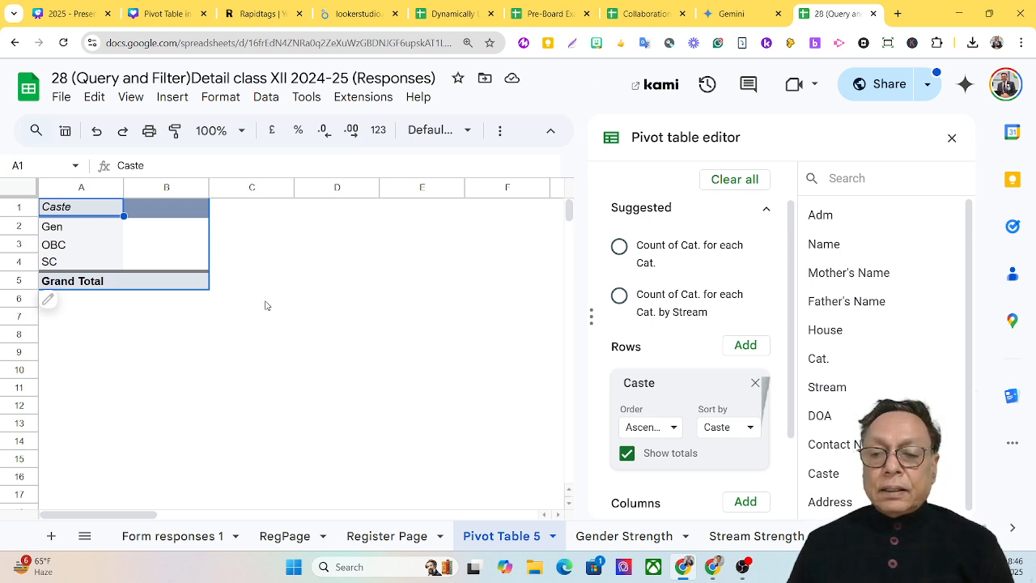
left_click_drag(794, 361, 796, 433)
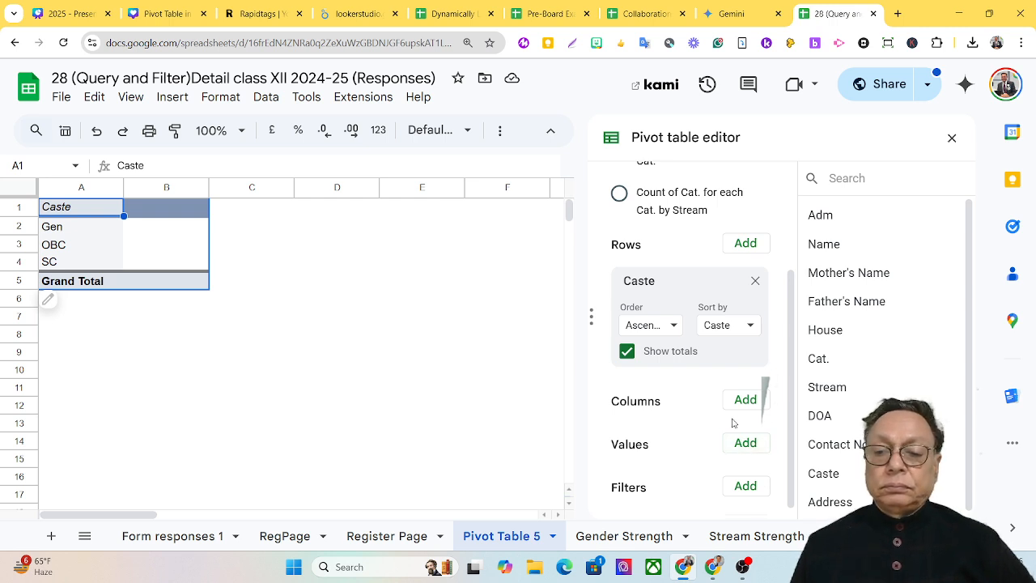
left_click(742, 443)
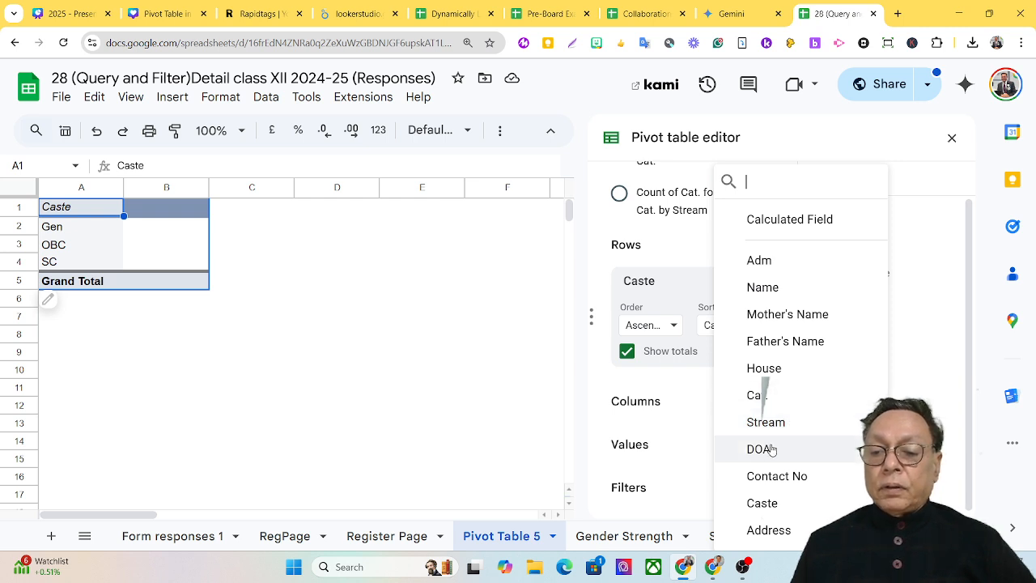
left_click(765, 502)
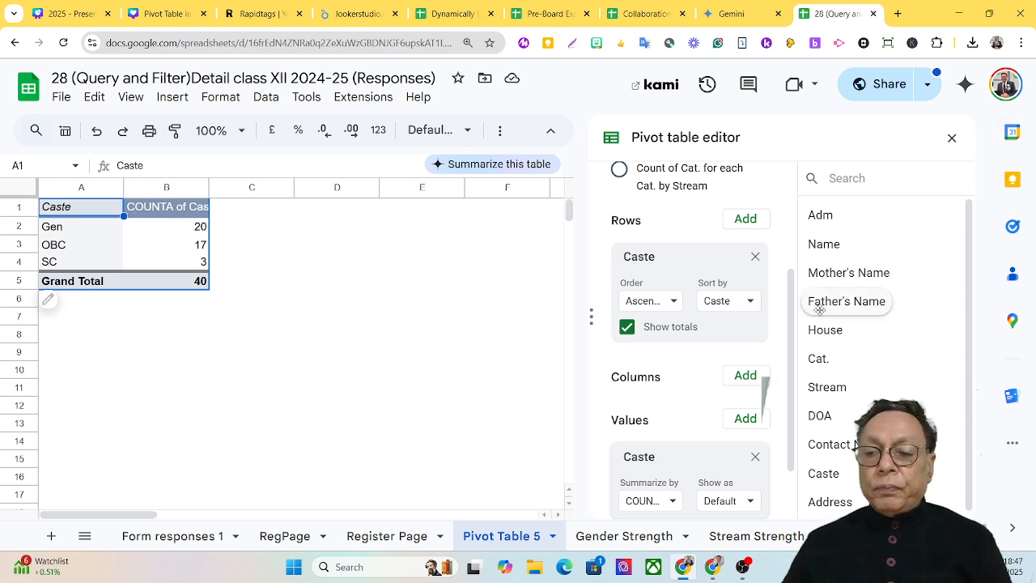
Summarize the Caste value field by COUNTA.
scroll(795, 364, "down", 2)
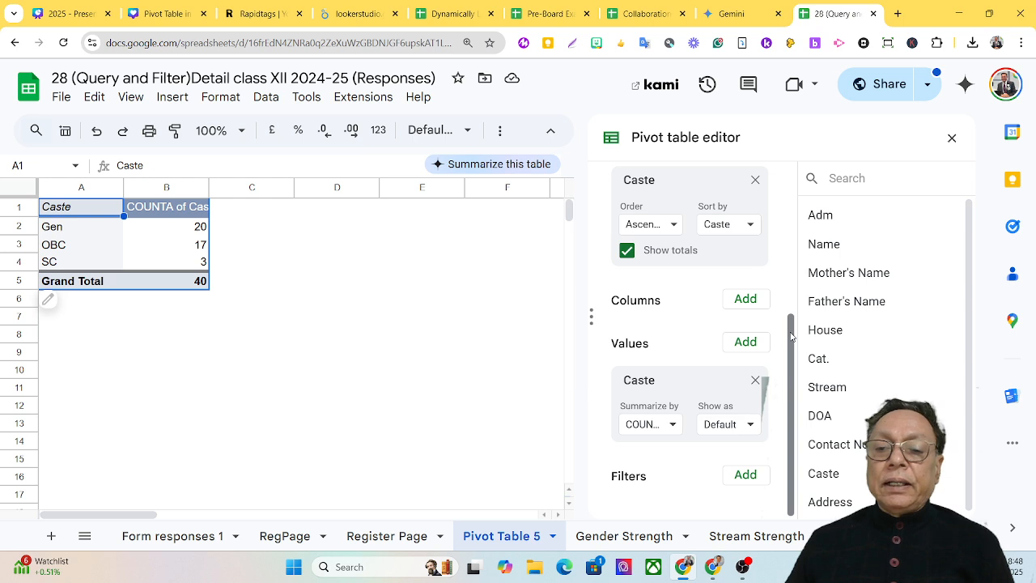
scroll(791, 335, "up", 2)
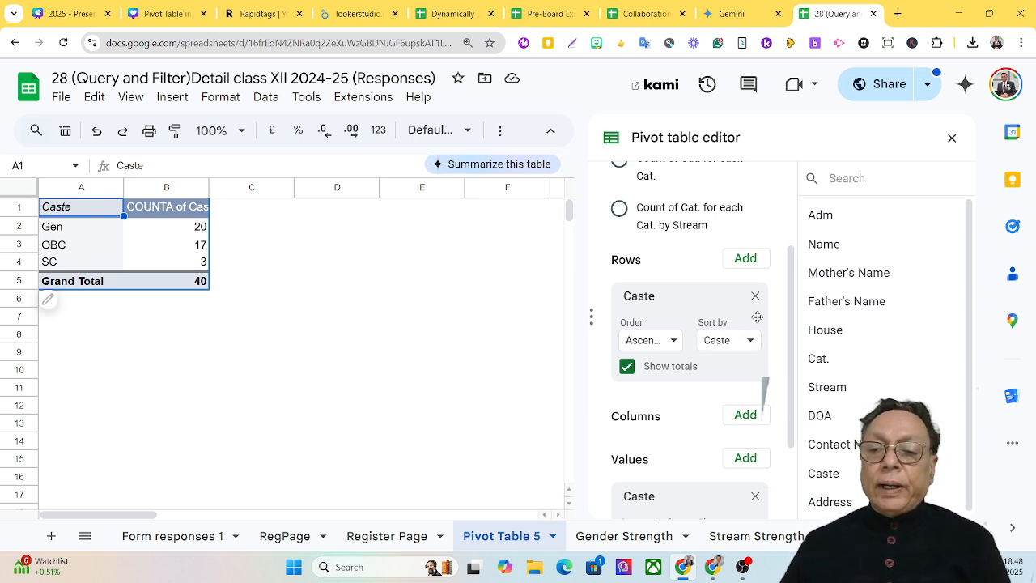
scroll(790, 306, "down", 2)
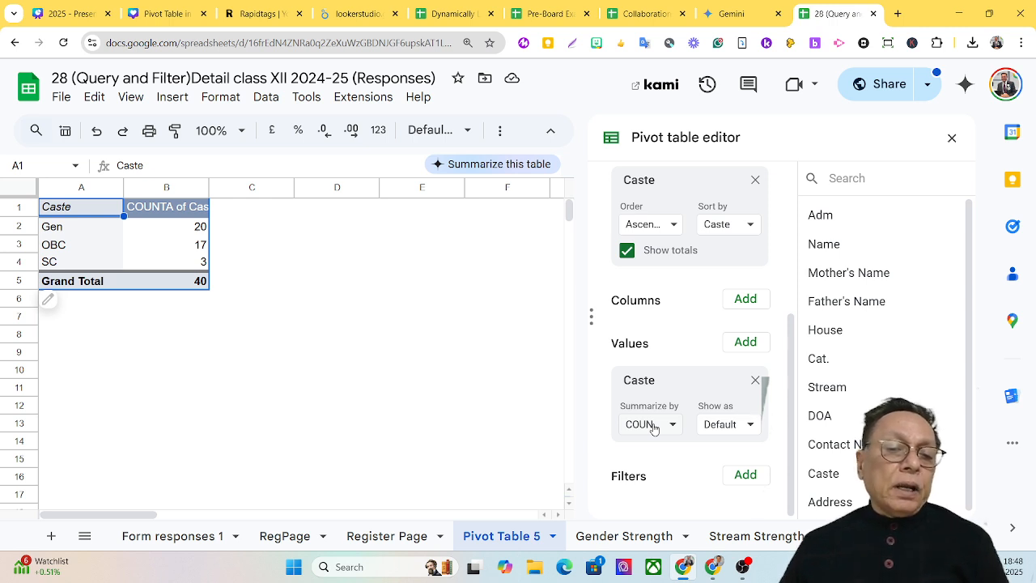
left_click(672, 426)
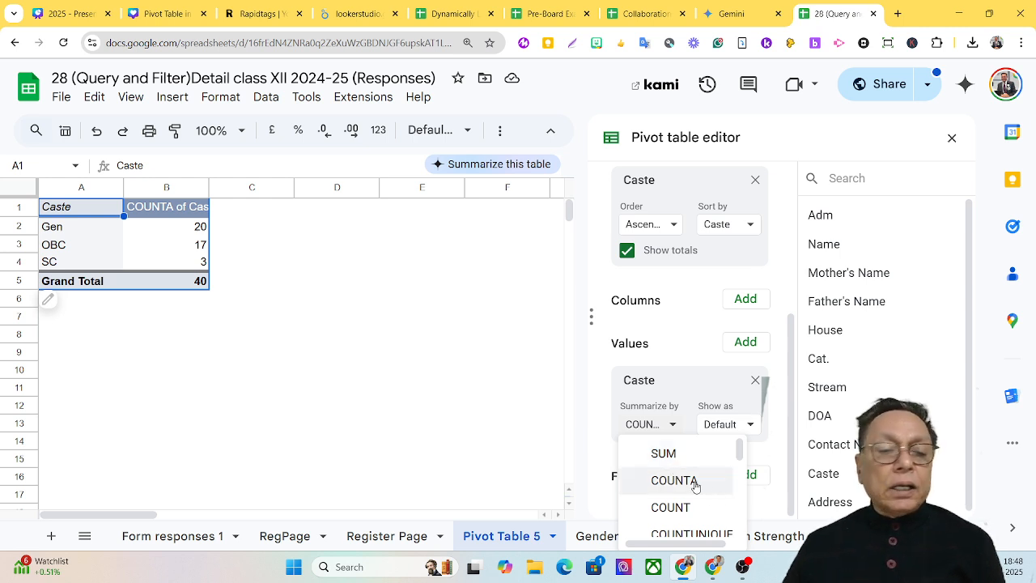
left_click(694, 482)
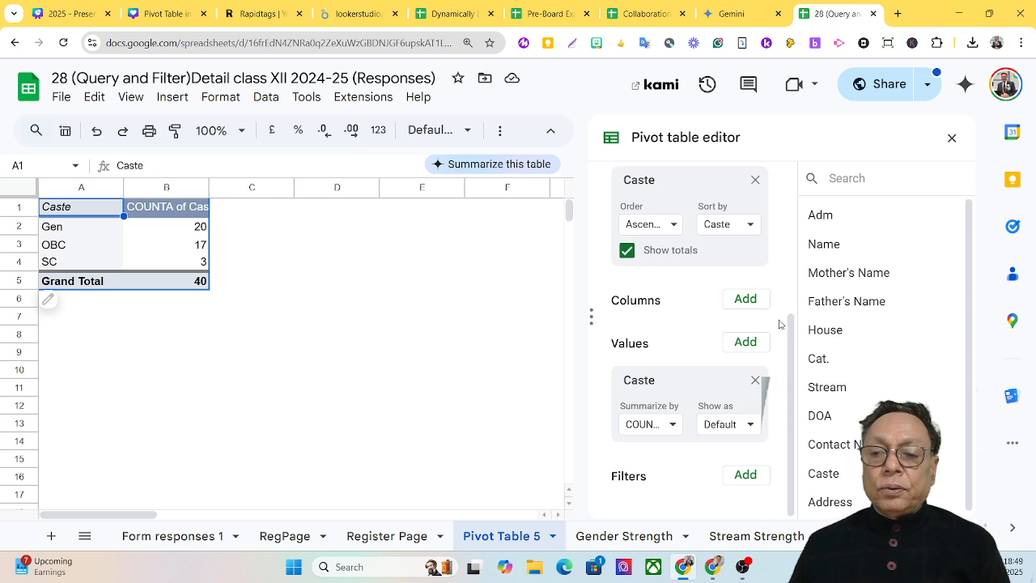
Try grouping the rows by Cat. with Caste as the second level, and remove the Cat. grouping again.
left_click_drag(790, 332, 800, 287)
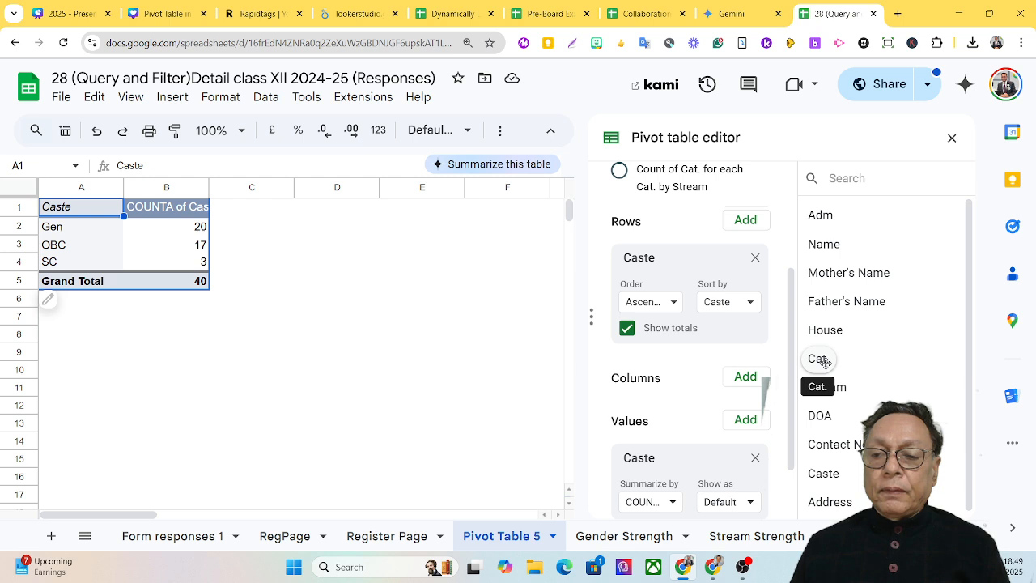
left_click_drag(824, 361, 639, 314)
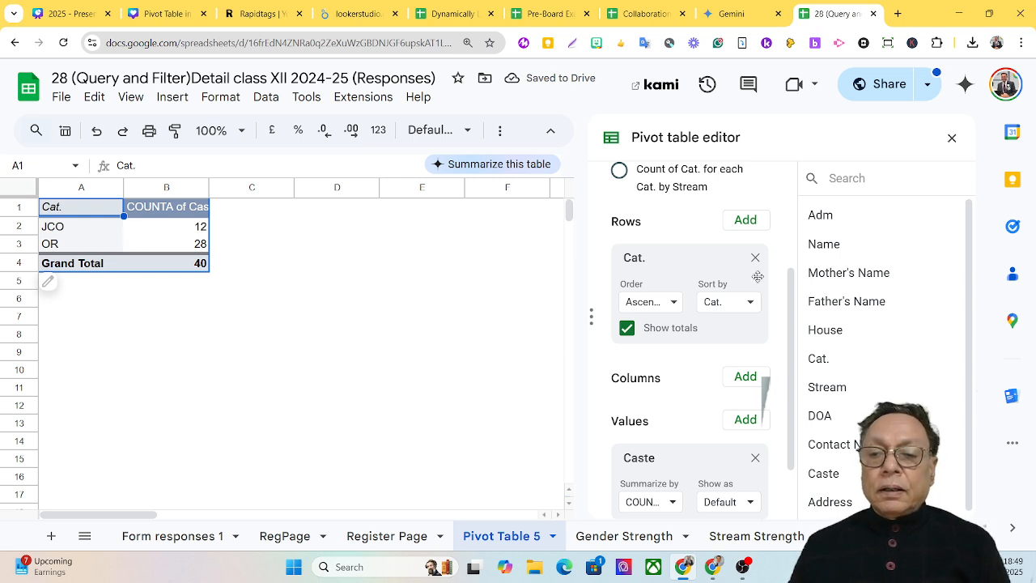
left_click(747, 220)
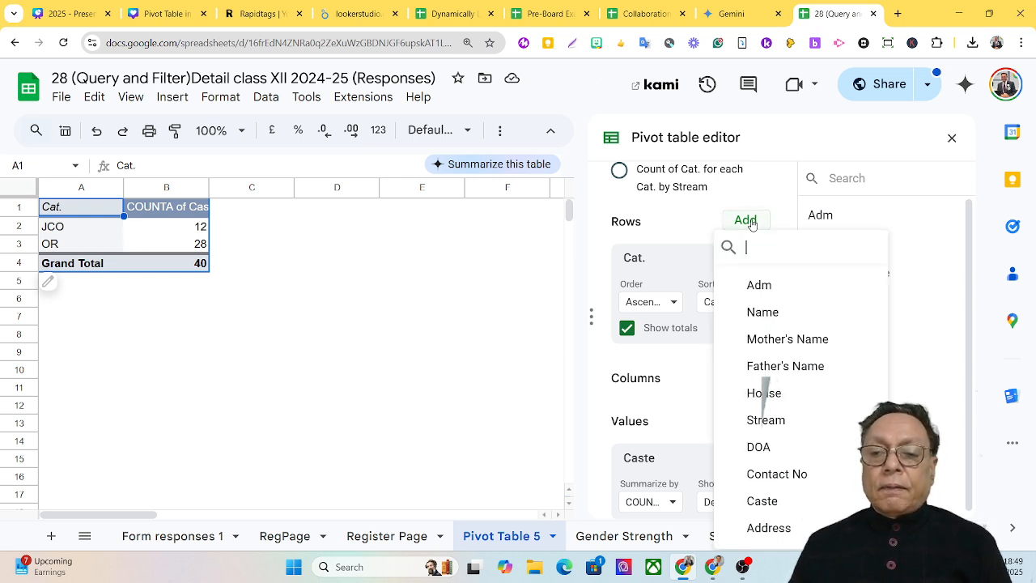
left_click(789, 506)
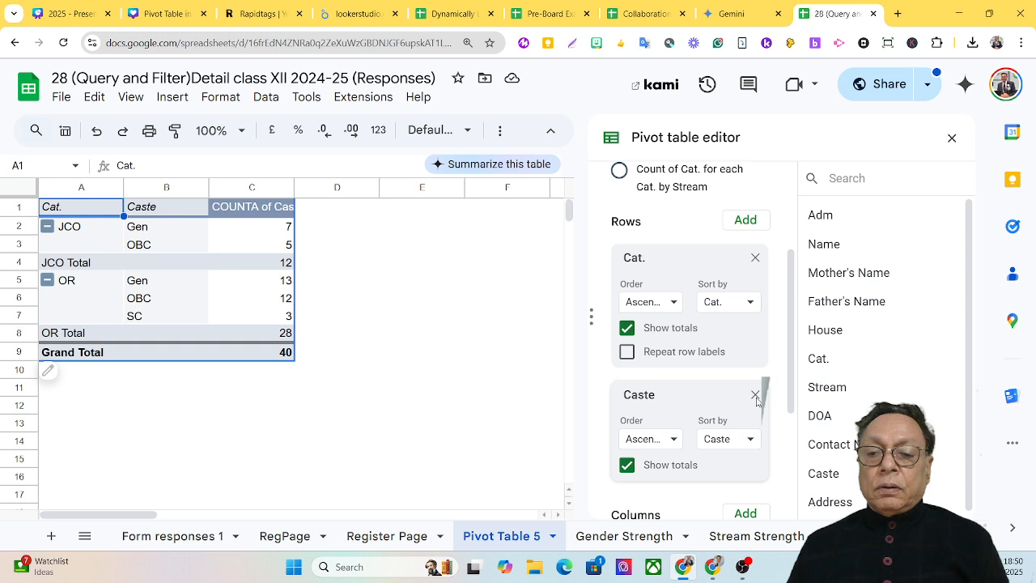
left_click(755, 259)
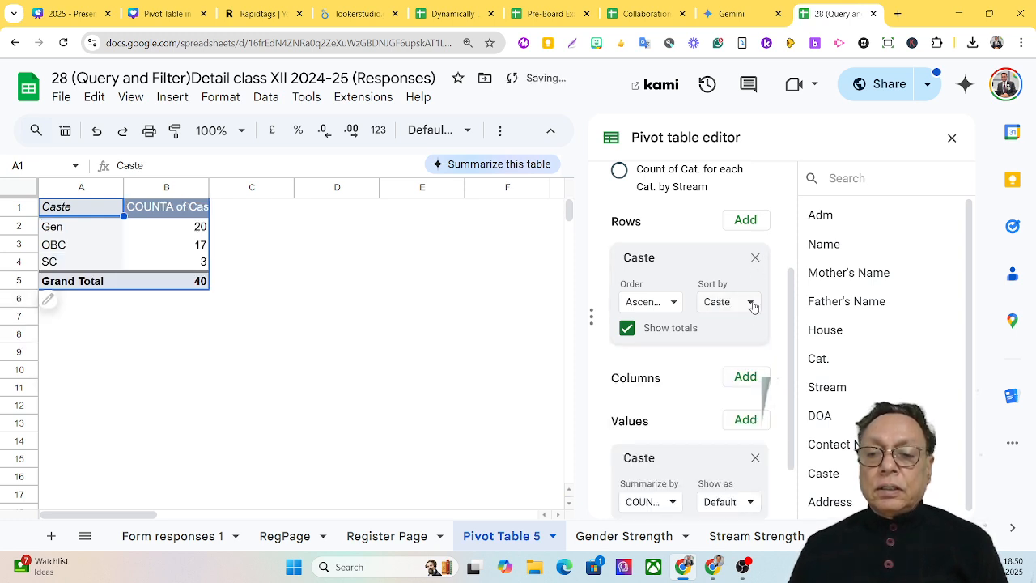
Add Cat. as a second row grouping beneath Caste, swapping the order of the two groupings and back.
left_click(738, 229)
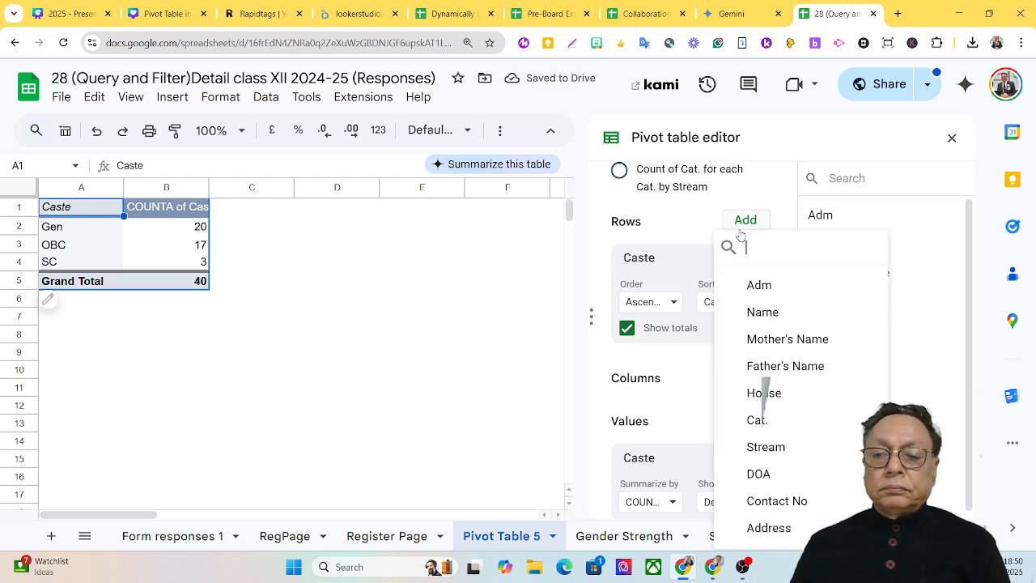
left_click(756, 420)
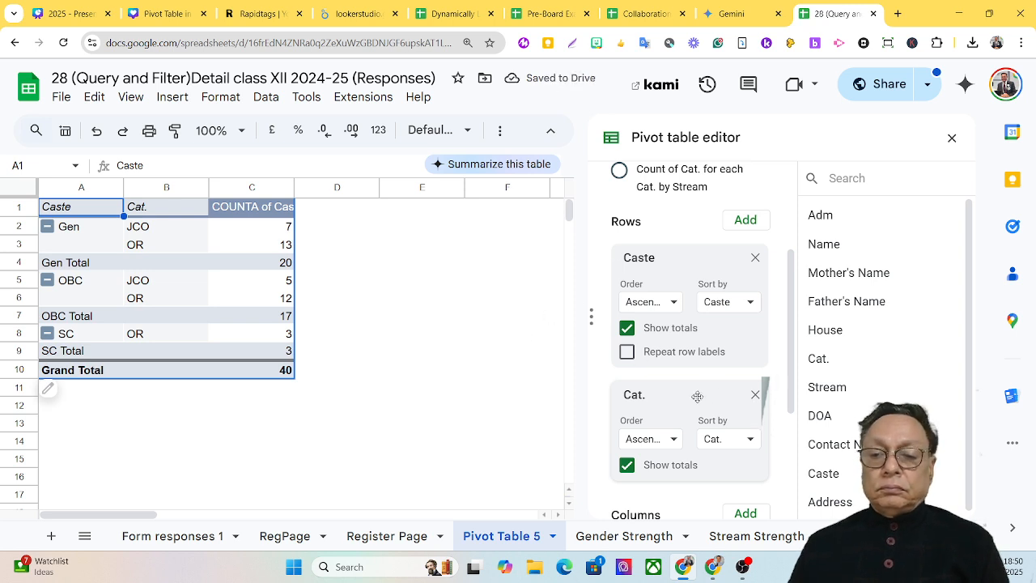
left_click_drag(693, 396, 675, 269)
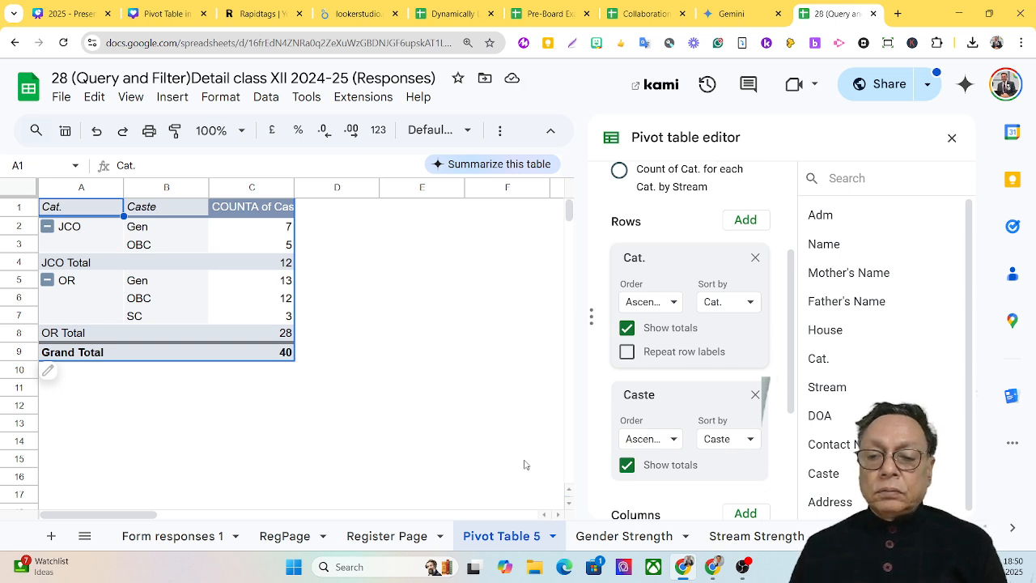
left_click_drag(666, 407, 684, 281)
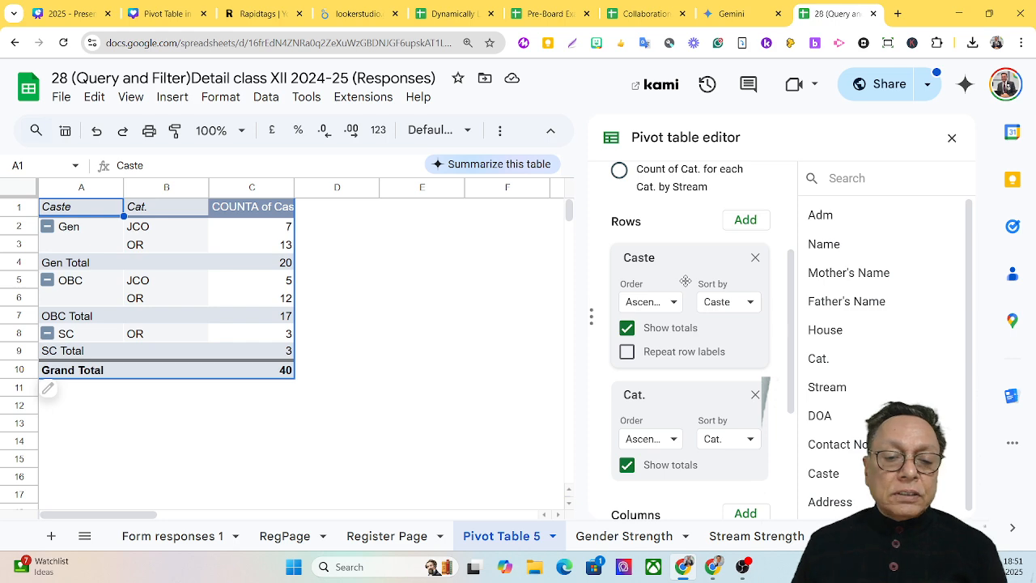
Check the source data on the Register Page sheet, return to the pivot table and close its editor.
left_click(370, 539)
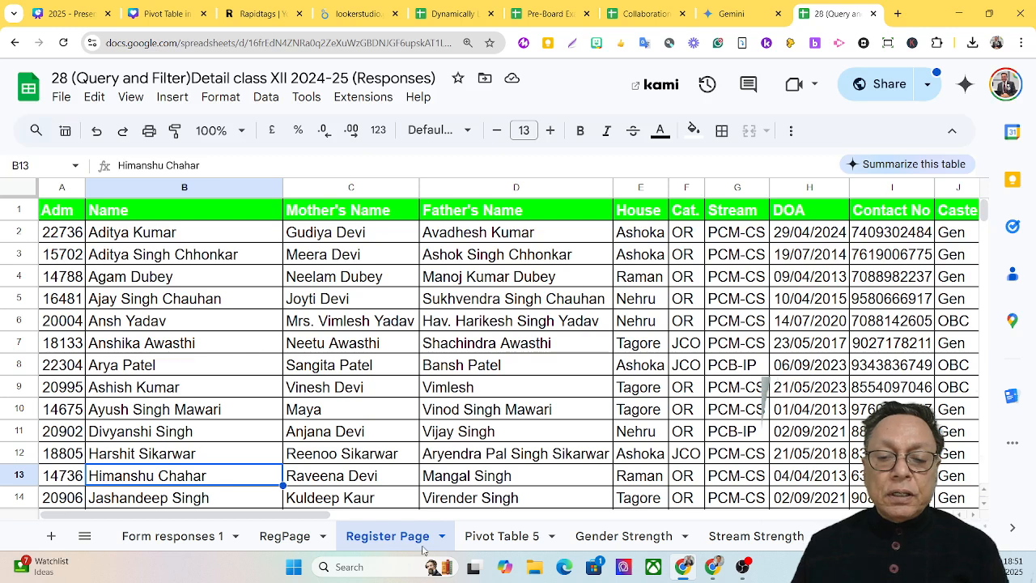
left_click(522, 541)
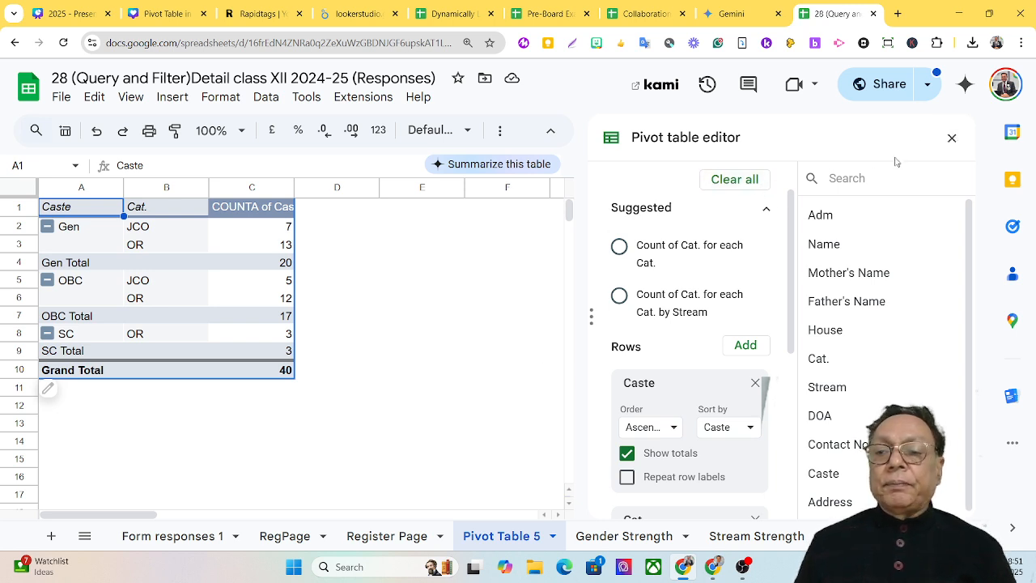
left_click(951, 137)
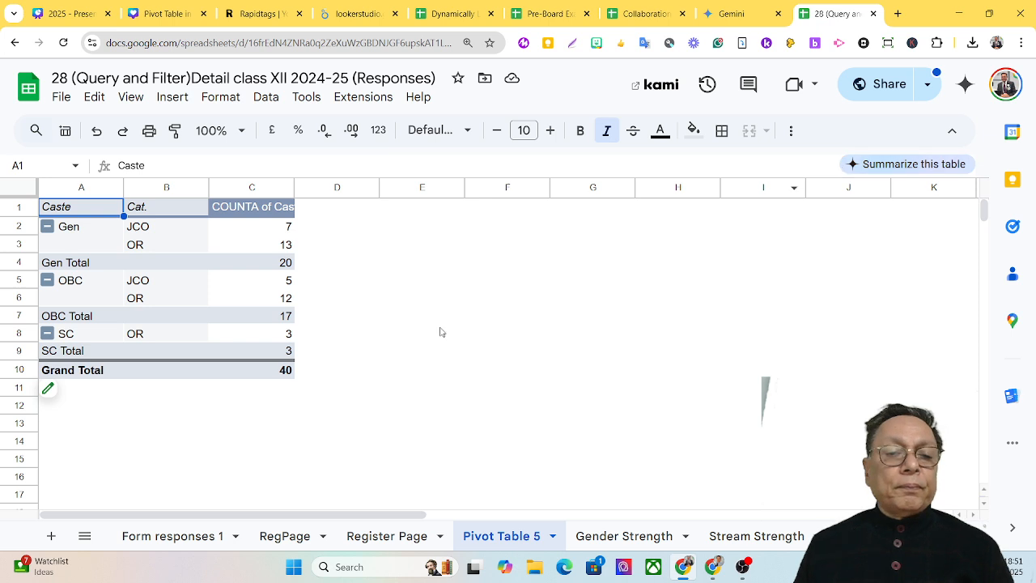
scroll(306, 310, "down", 3)
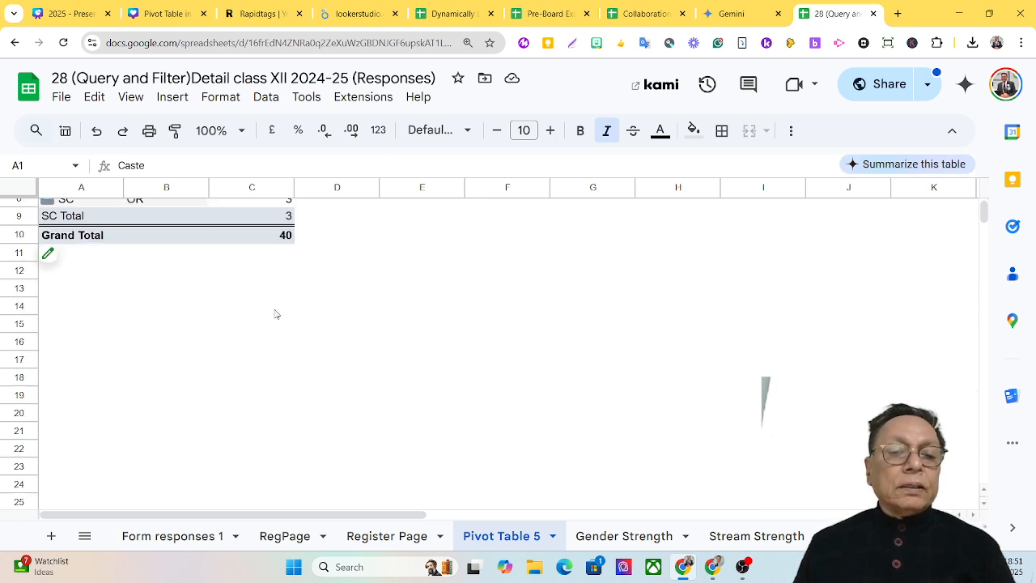
scroll(279, 319, "up", 3)
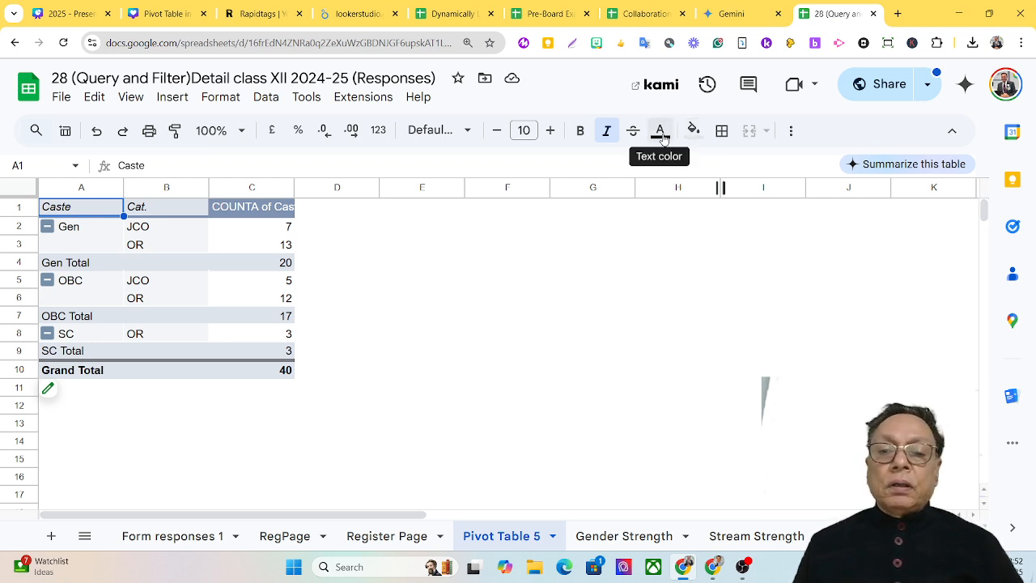
Fill the pivot table's header row, cells A1:C1, with cornflower blue.
left_click(693, 131)
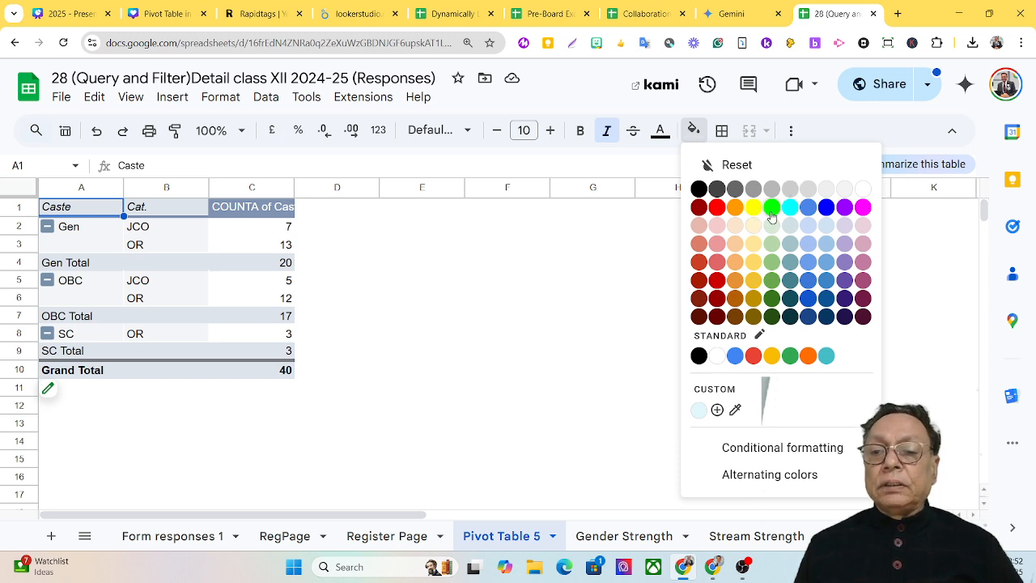
left_click(807, 210)
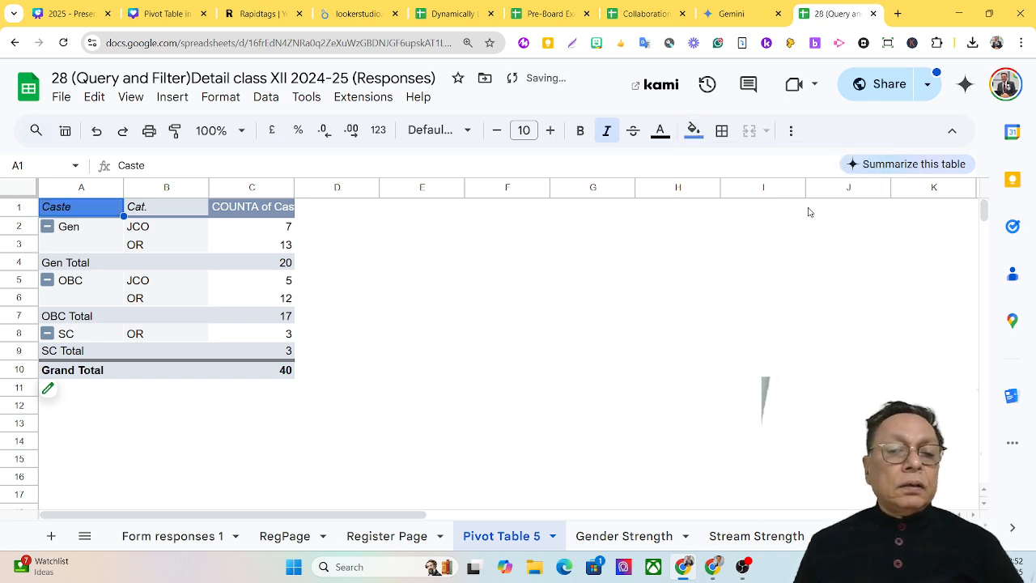
left_click(180, 213)
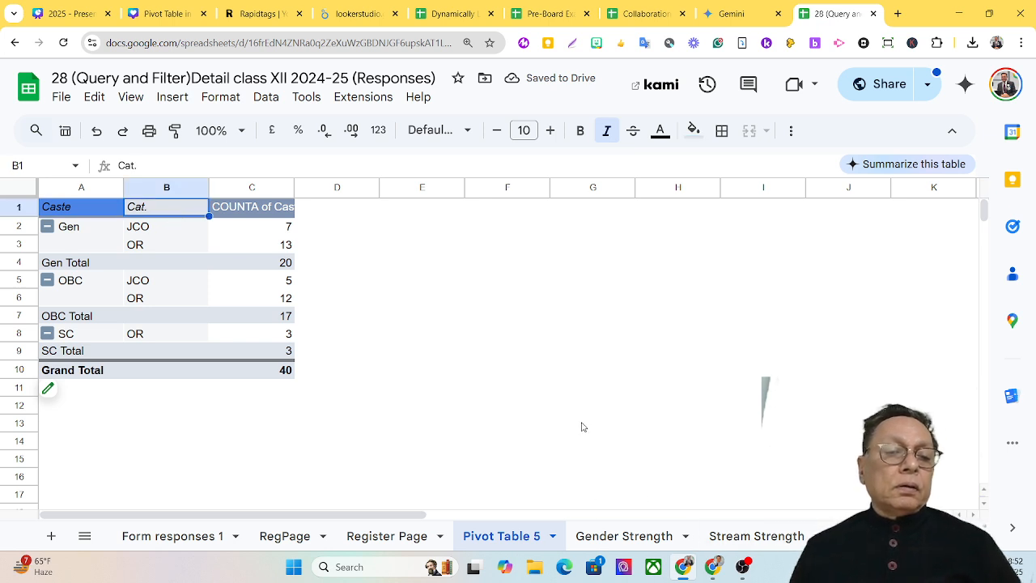
left_click(108, 209)
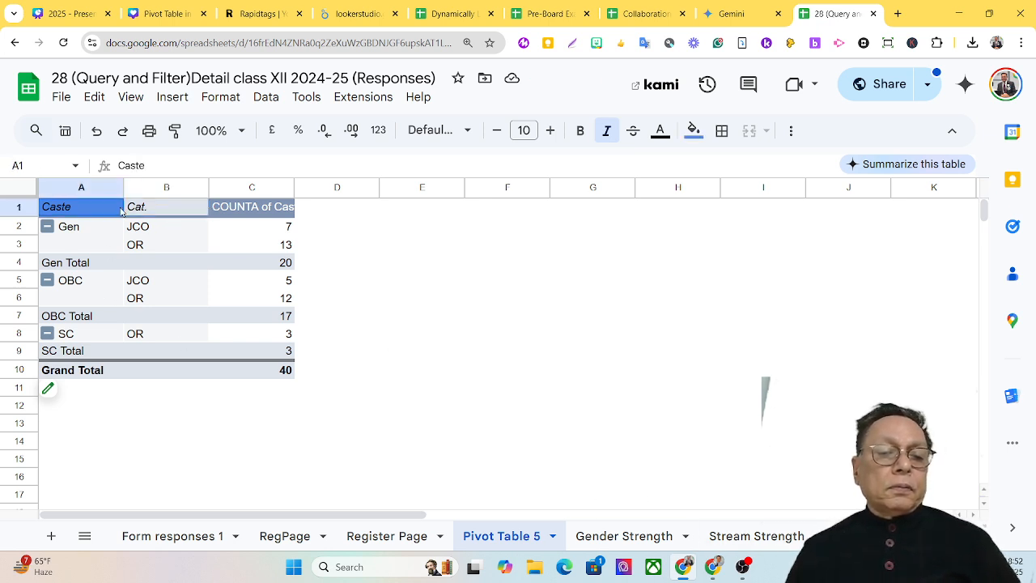
left_click_drag(121, 210, 261, 212)
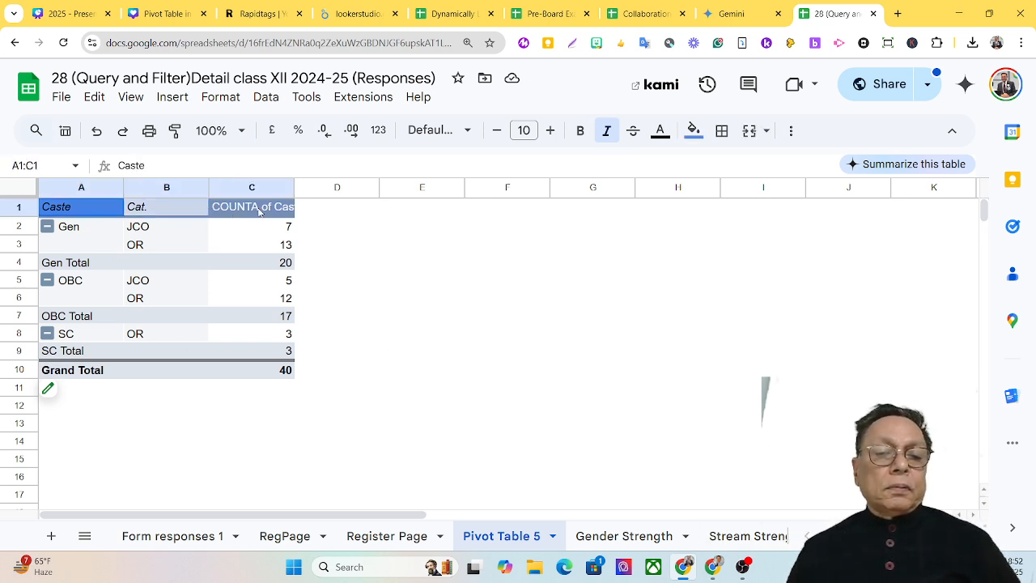
left_click(694, 131)
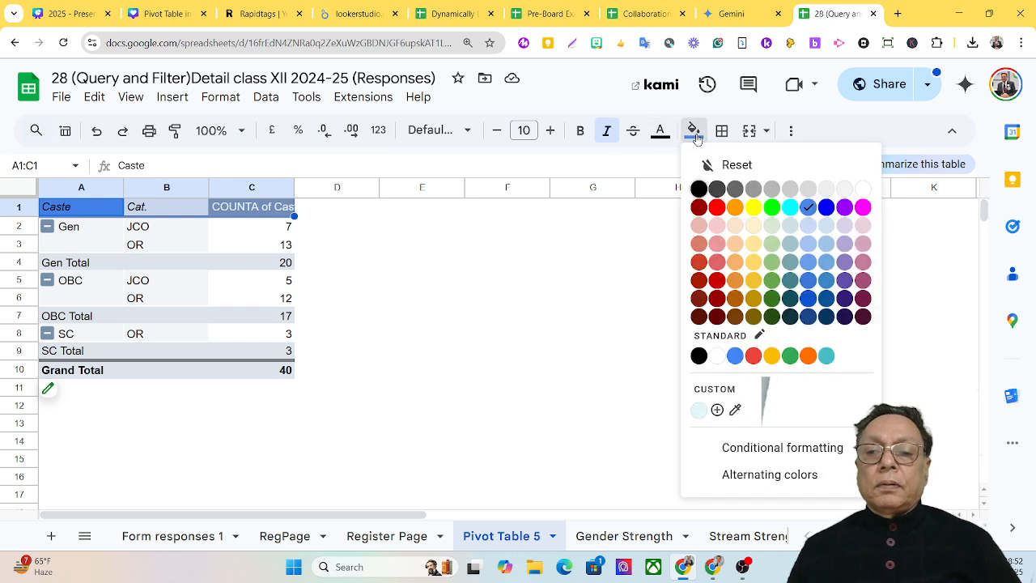
left_click(807, 208)
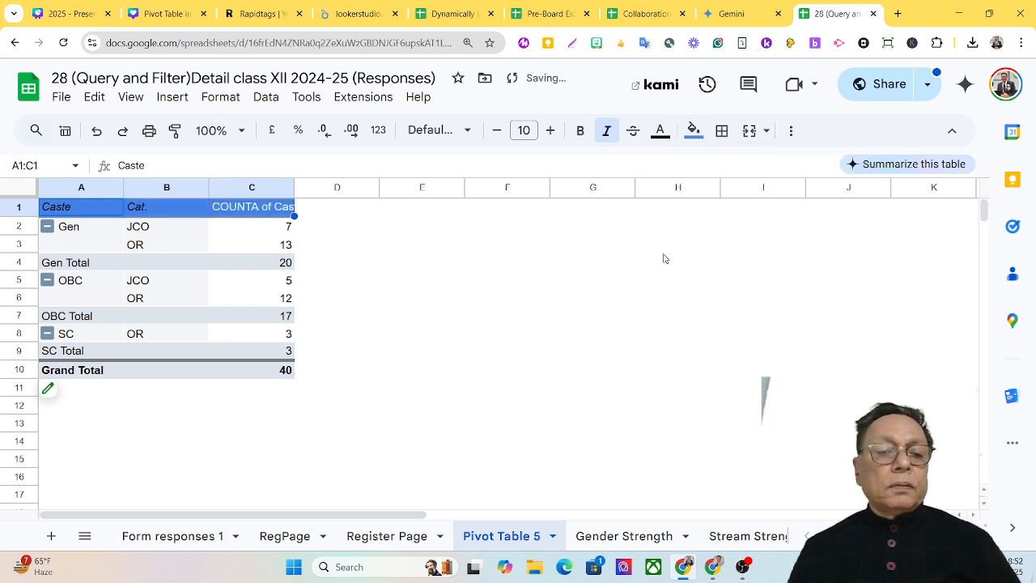
Fill the Grand Total row, cells A10:C10, with dark green 1.
left_click(185, 377)
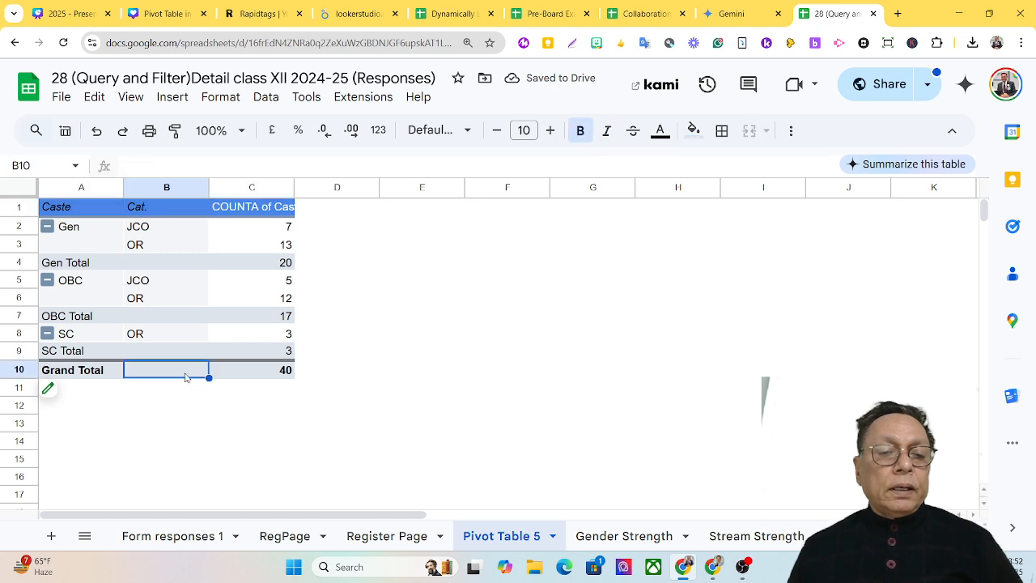
left_click_drag(75, 372, 261, 370)
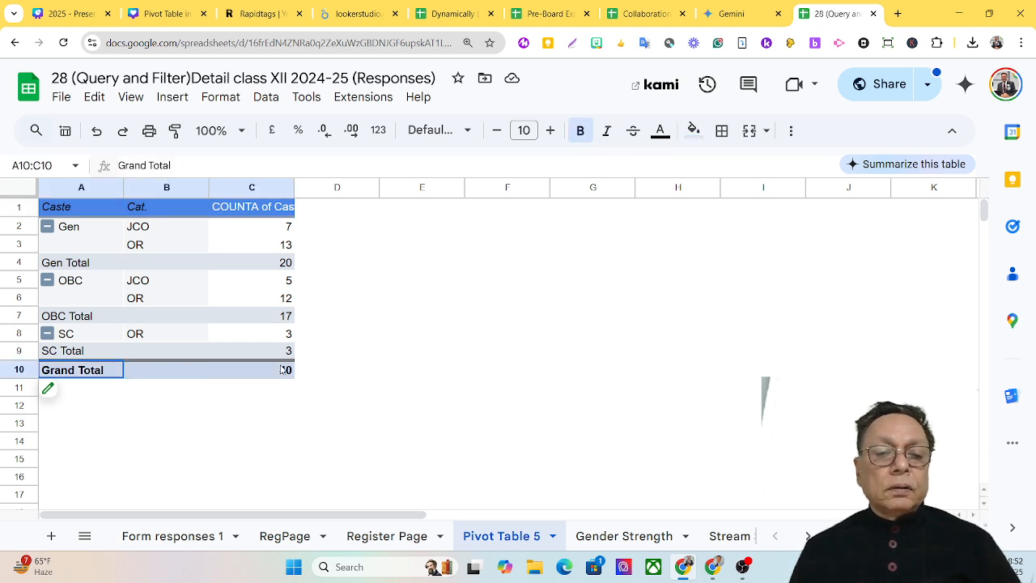
left_click(693, 130)
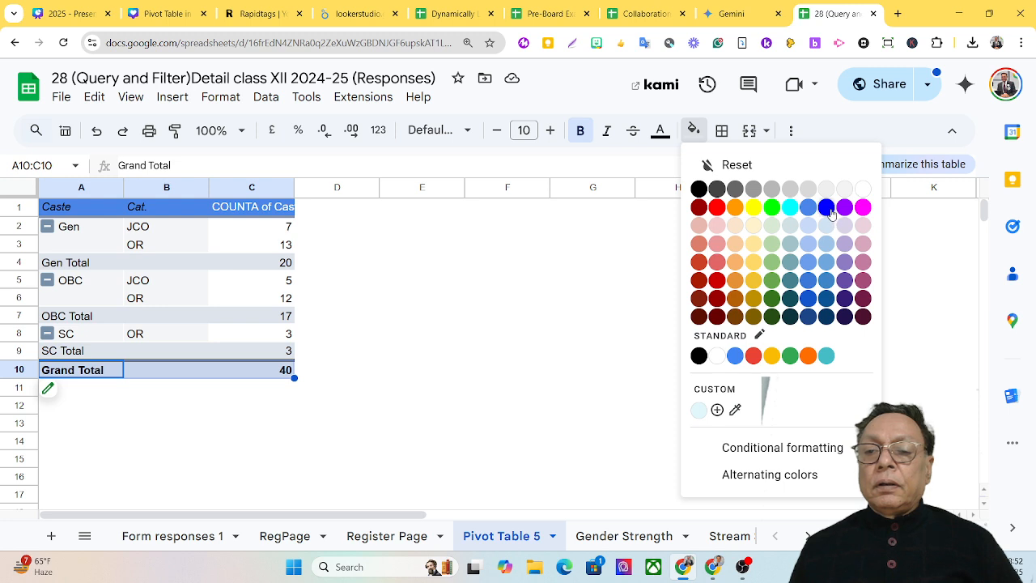
left_click(770, 281)
left_click(606, 305)
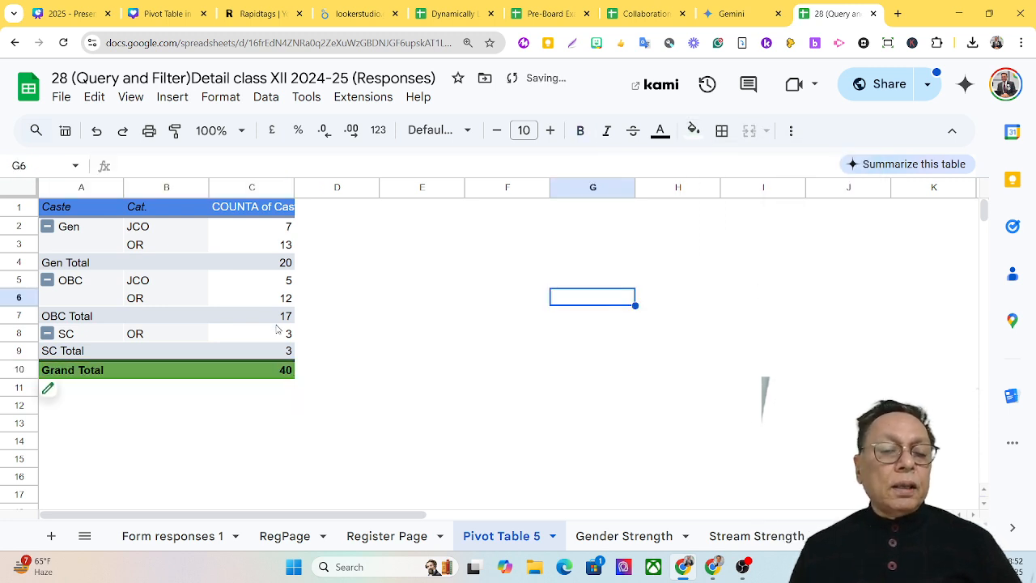
Fill the Gen Total row, cells A4:C4, with dark green 1.
left_click_drag(48, 266, 259, 262)
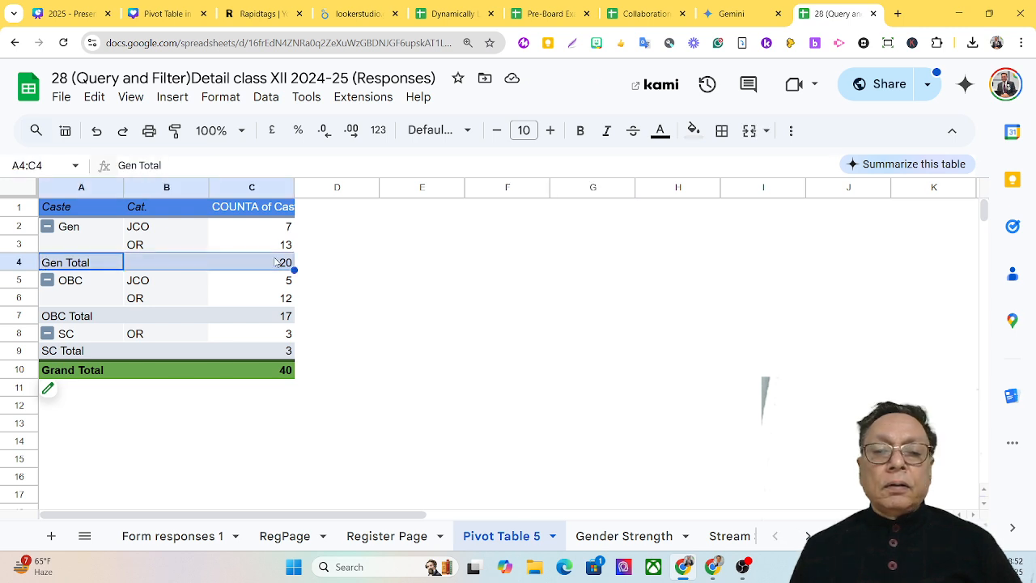
left_click(693, 131)
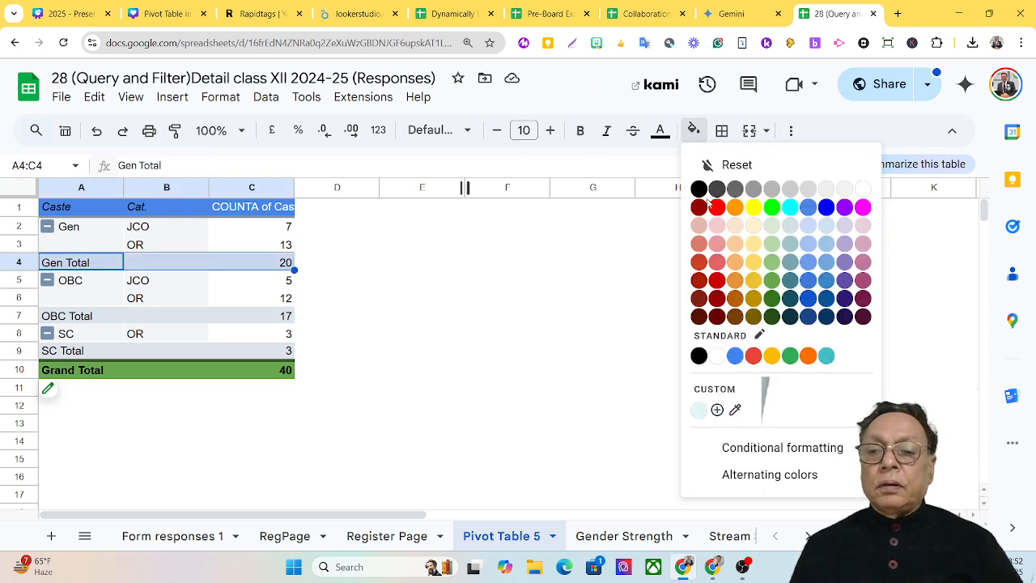
left_click(771, 280)
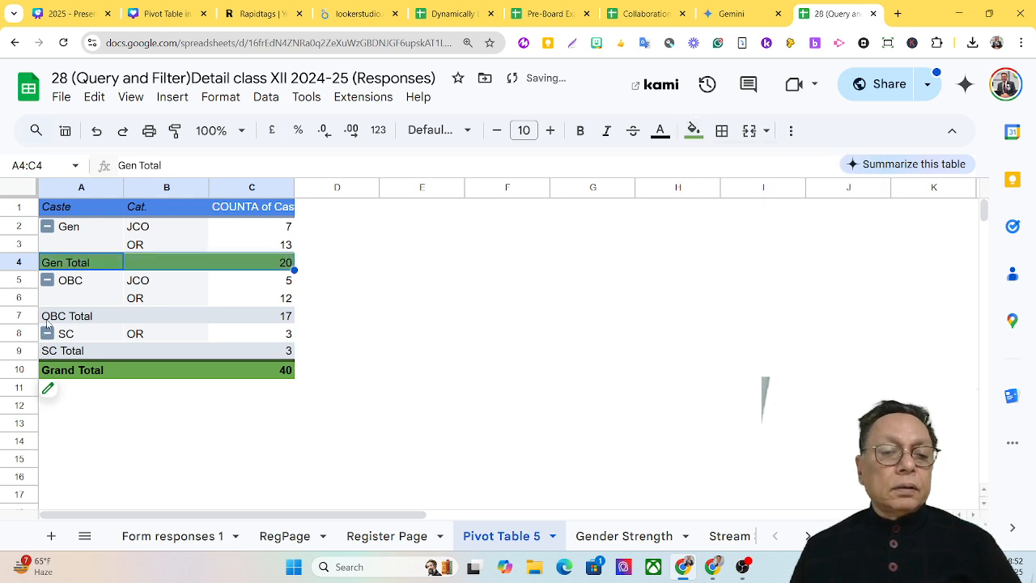
Fill the OBC Total row, cells A7:C7, with light green 1.
left_click_drag(43, 318, 284, 316)
left_click_drag(84, 321, 171, 315)
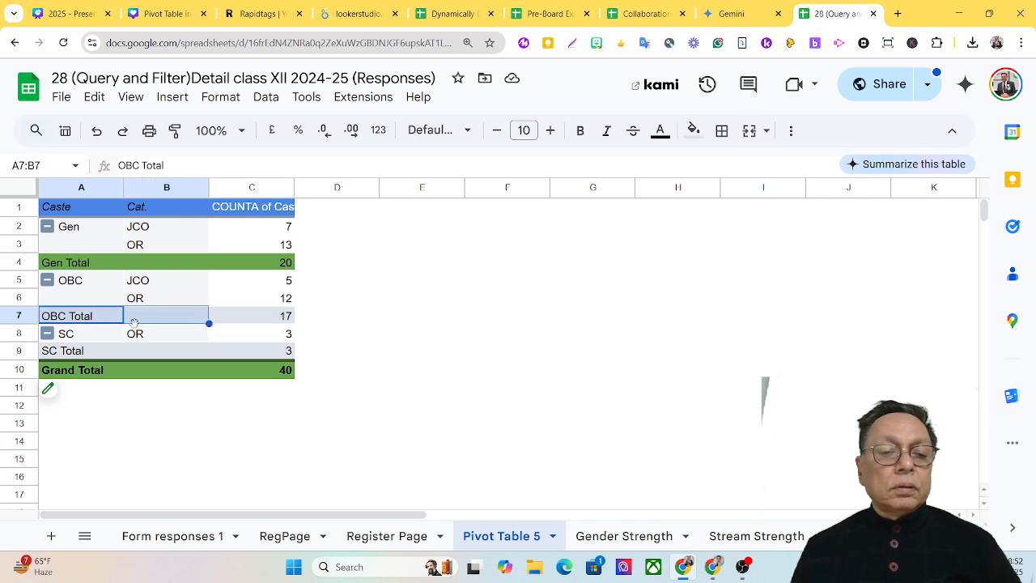
left_click(80, 322)
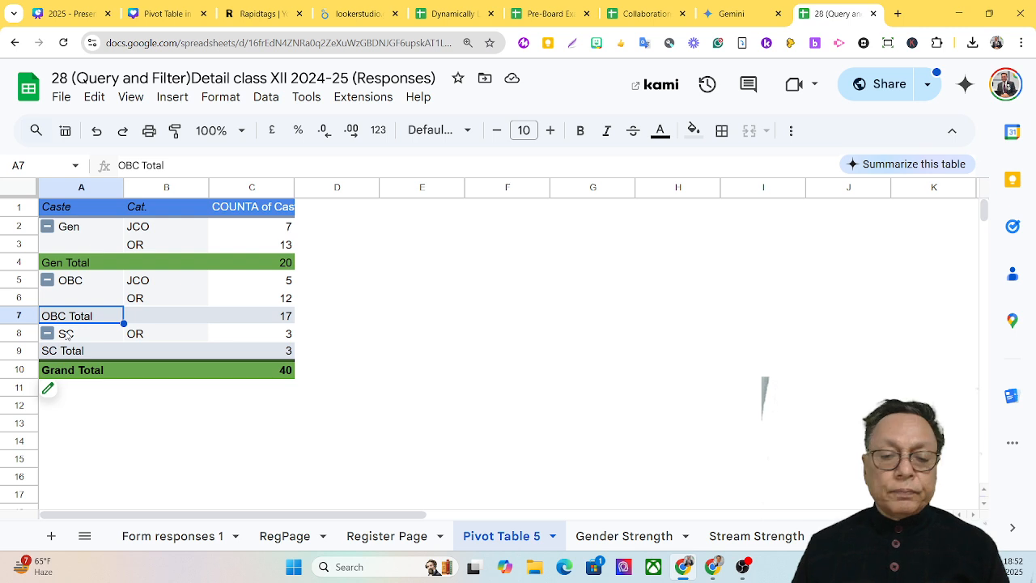
key("shift+Right")
key("shift+Right")
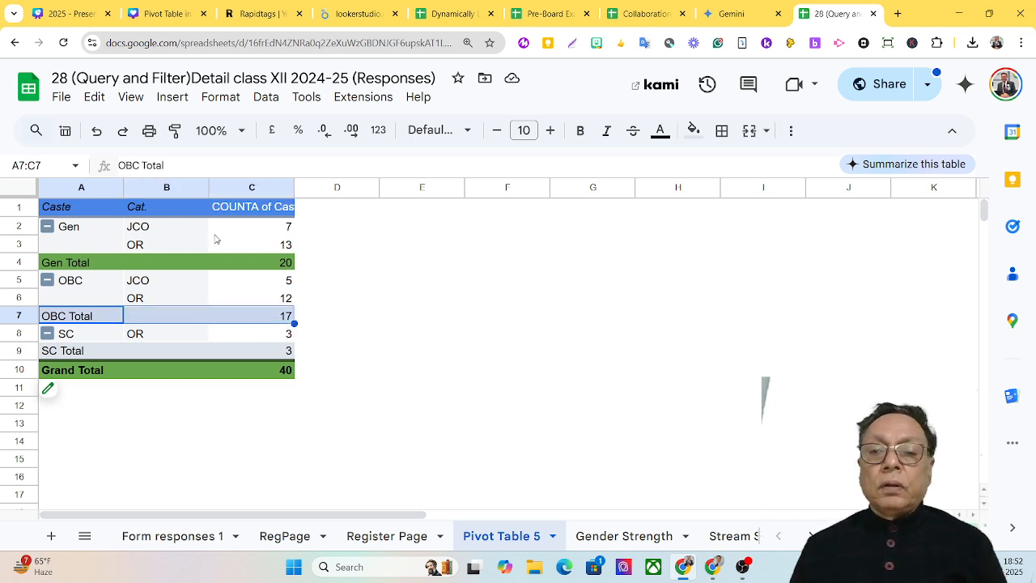
left_click(694, 130)
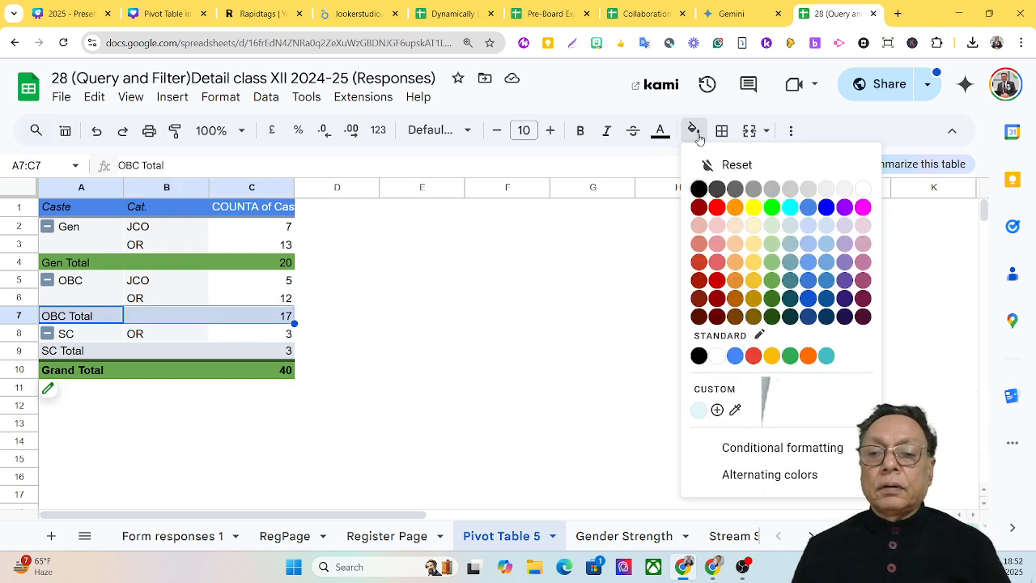
left_click(771, 262)
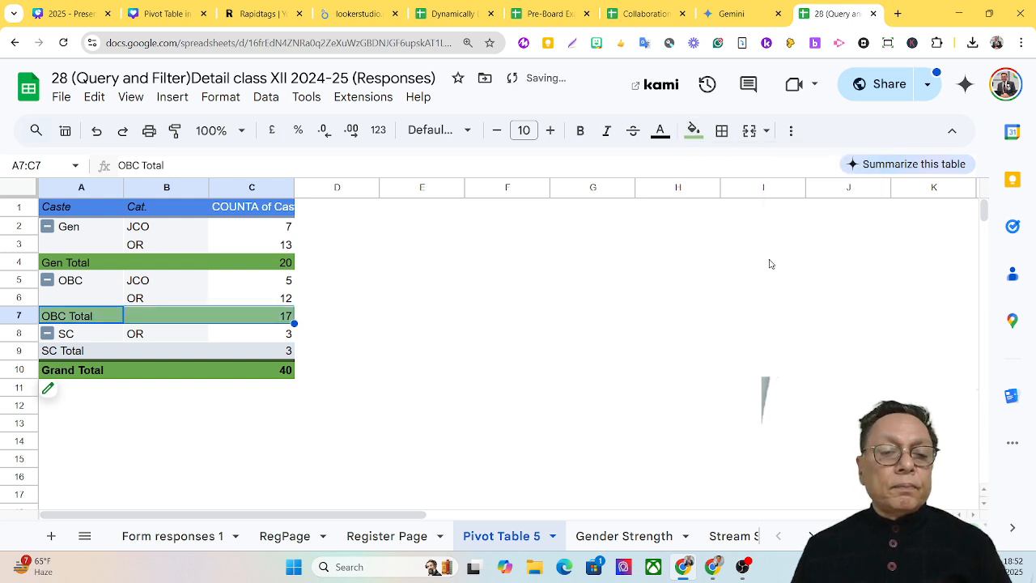
Change the fill of the whole Gen Total row, A4:C4, to light green 1 to match the OBC Total row.
left_click(231, 266)
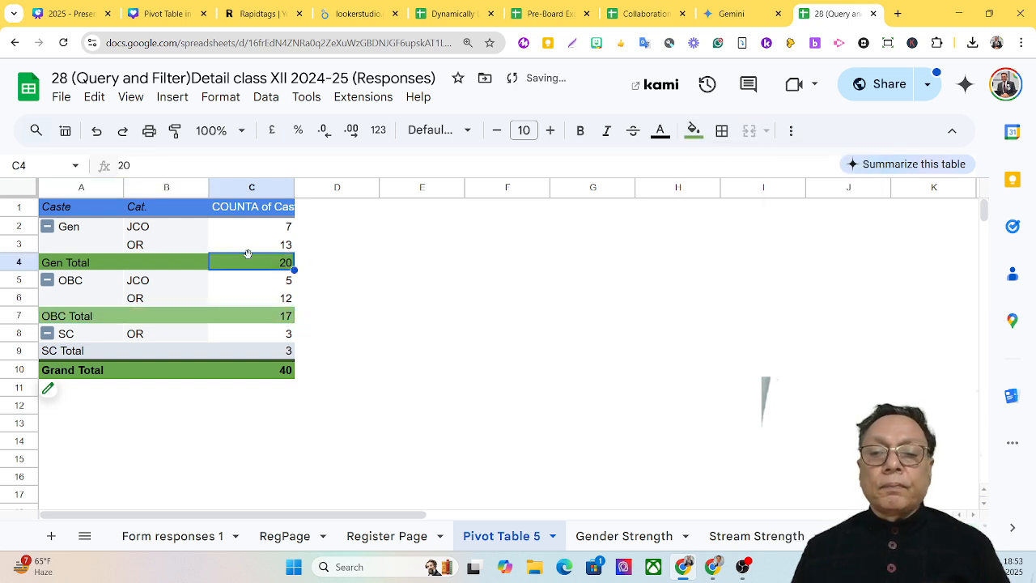
left_click(693, 130)
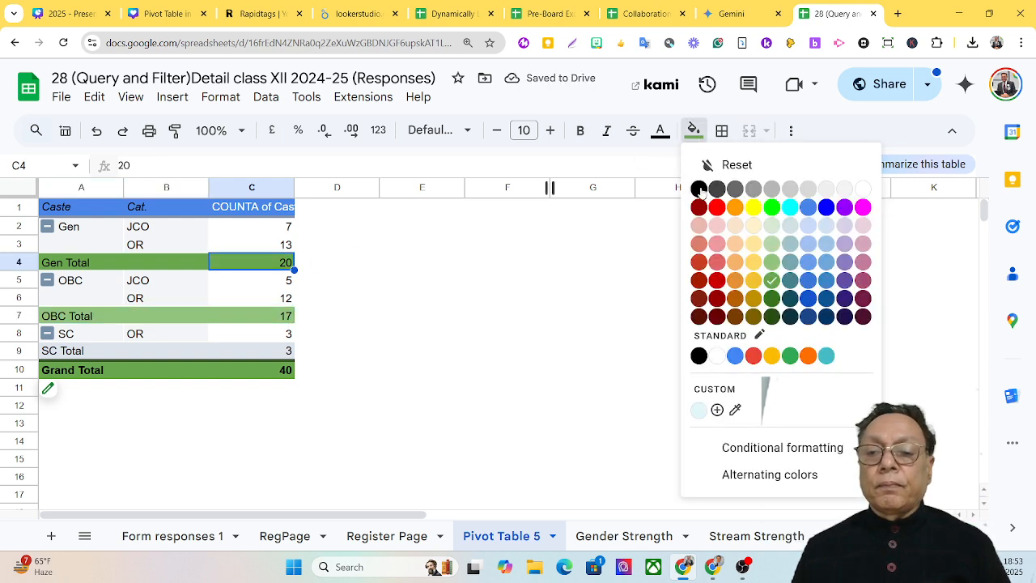
left_click(764, 273)
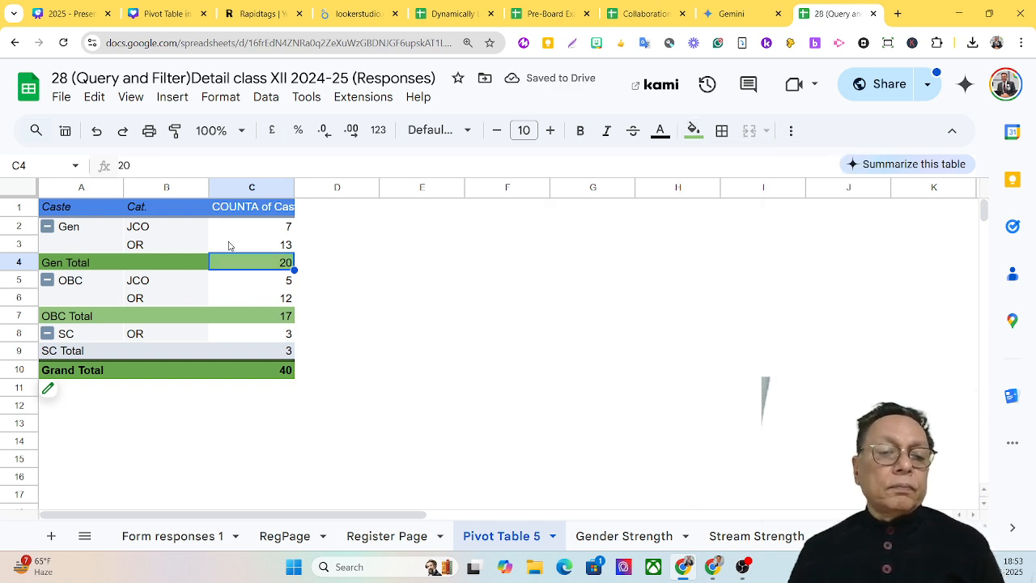
left_click_drag(46, 265, 253, 267)
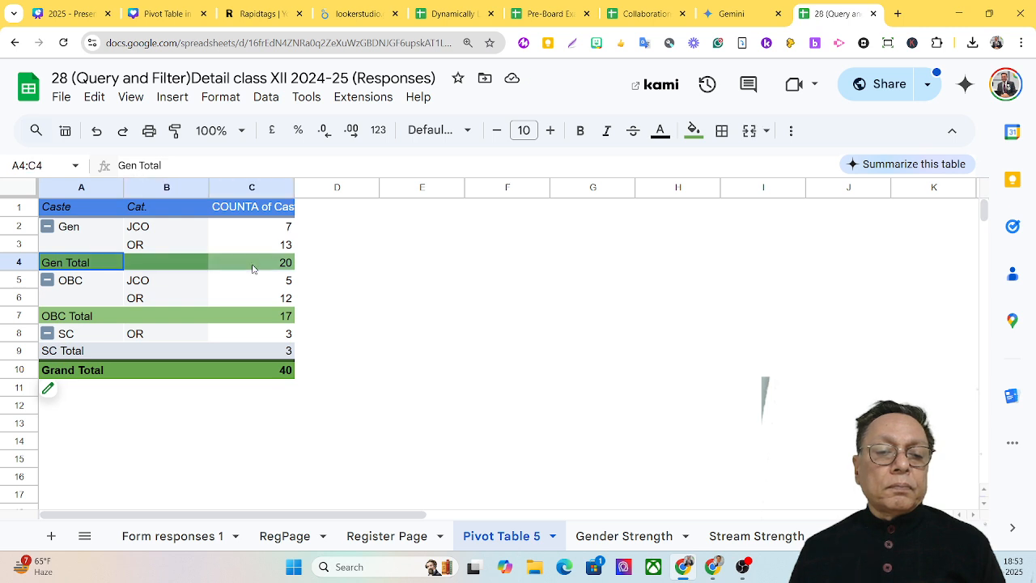
left_click(699, 137)
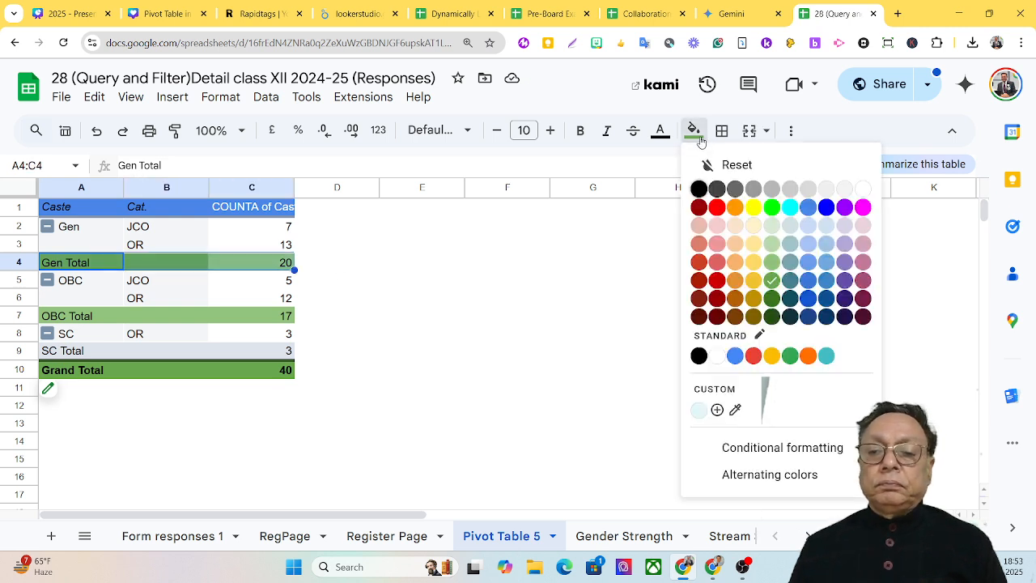
left_click(771, 263)
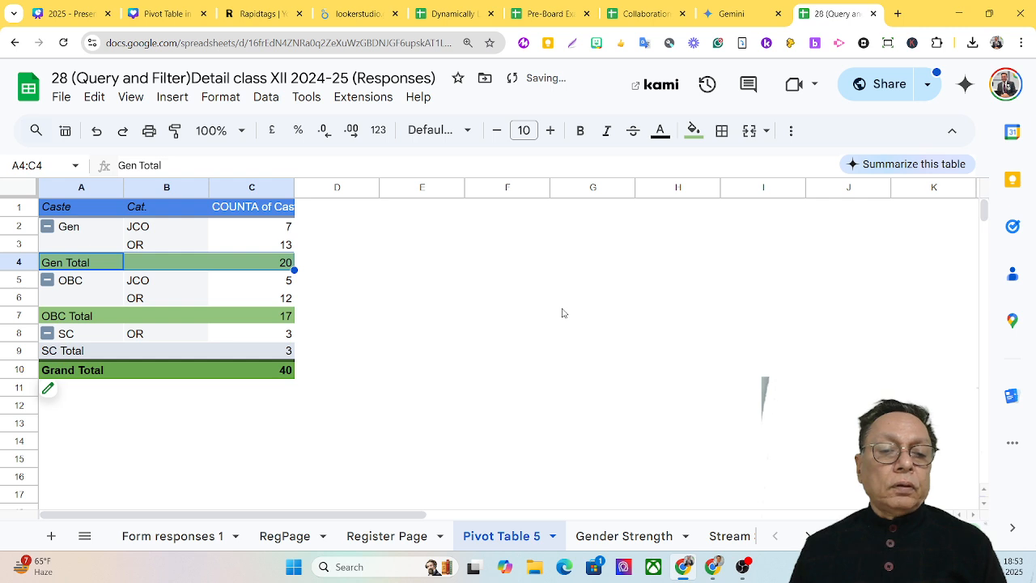
Set the text color of the Gen group's detail rows, A2:C3, to dark purple 1.
scroll(562, 315, "down", 2)
scroll(563, 319, "up", 2)
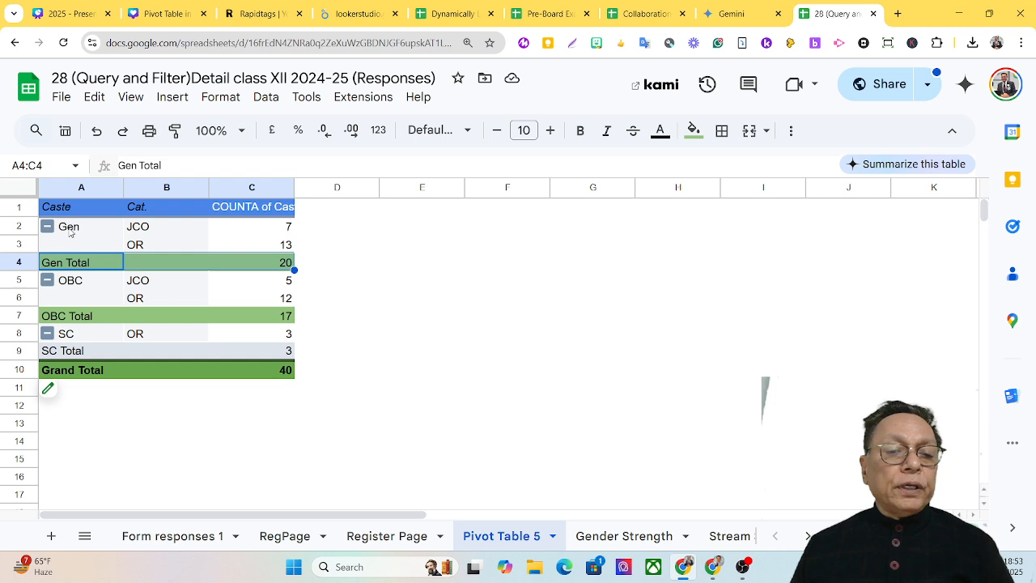
left_click_drag(70, 232, 259, 245)
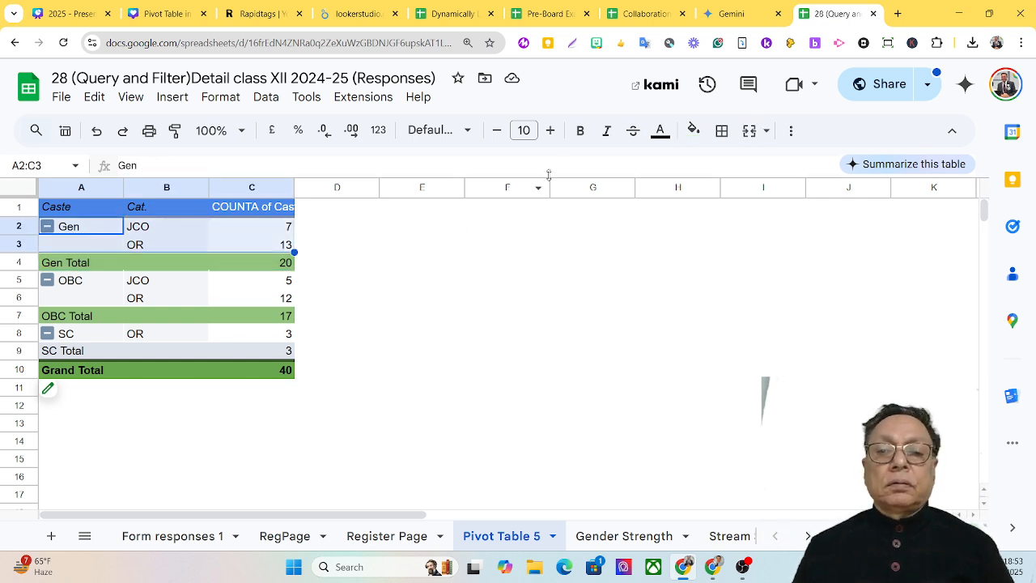
left_click(661, 132)
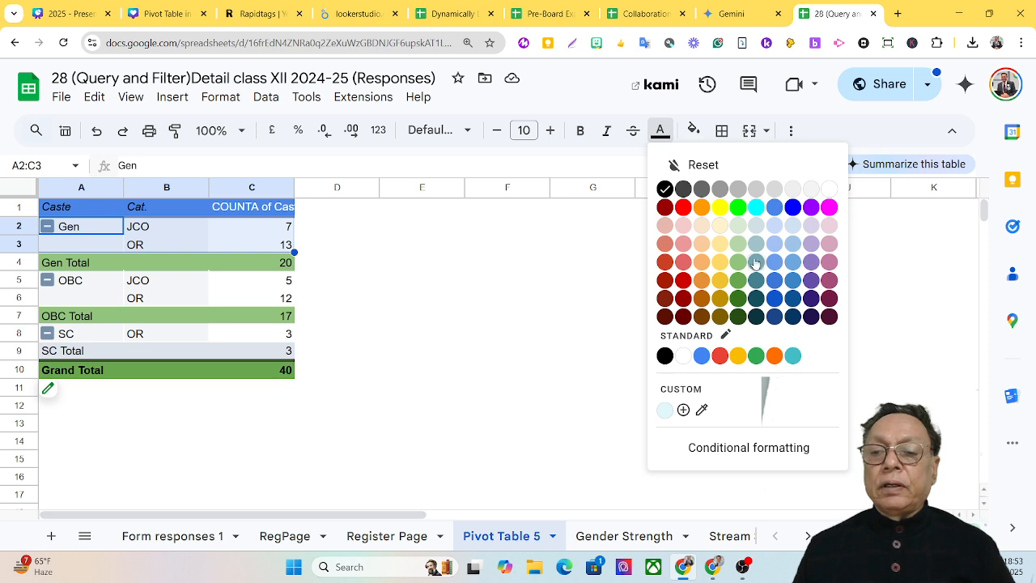
left_click(812, 280)
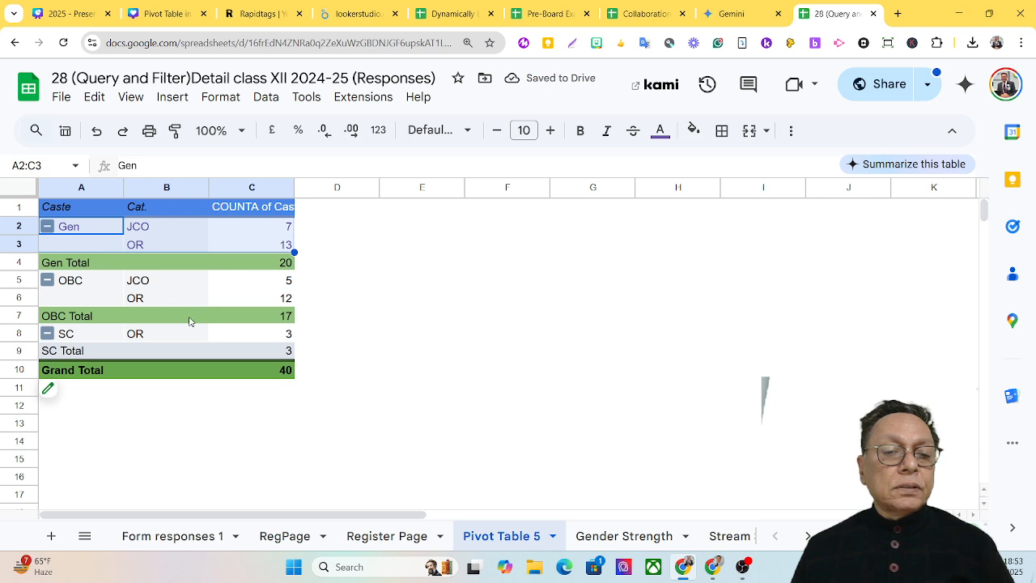
Fill the OBC group's detail rows, A5:C6, with light purple 1.
left_click_drag(85, 284, 279, 296)
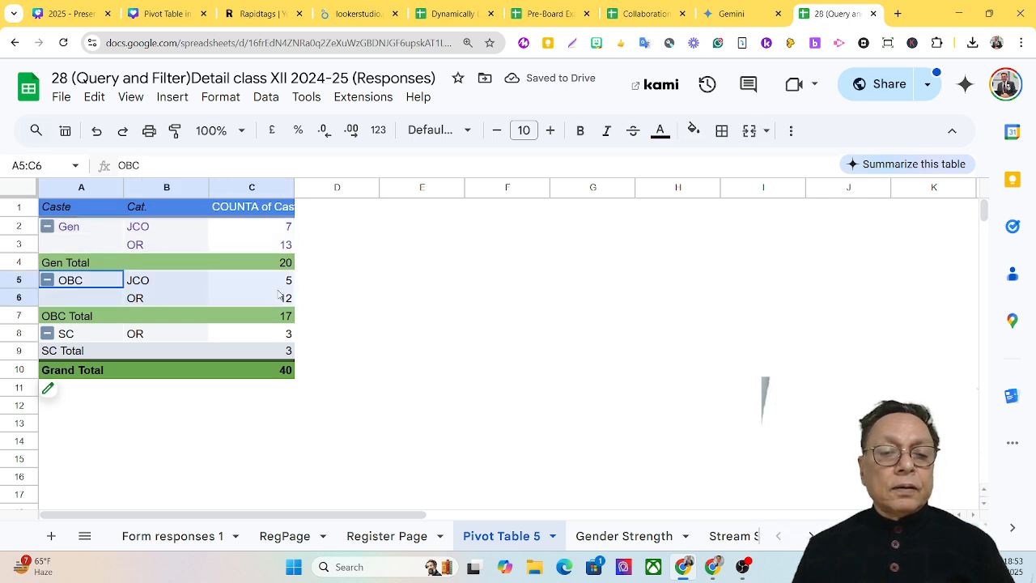
left_click(693, 131)
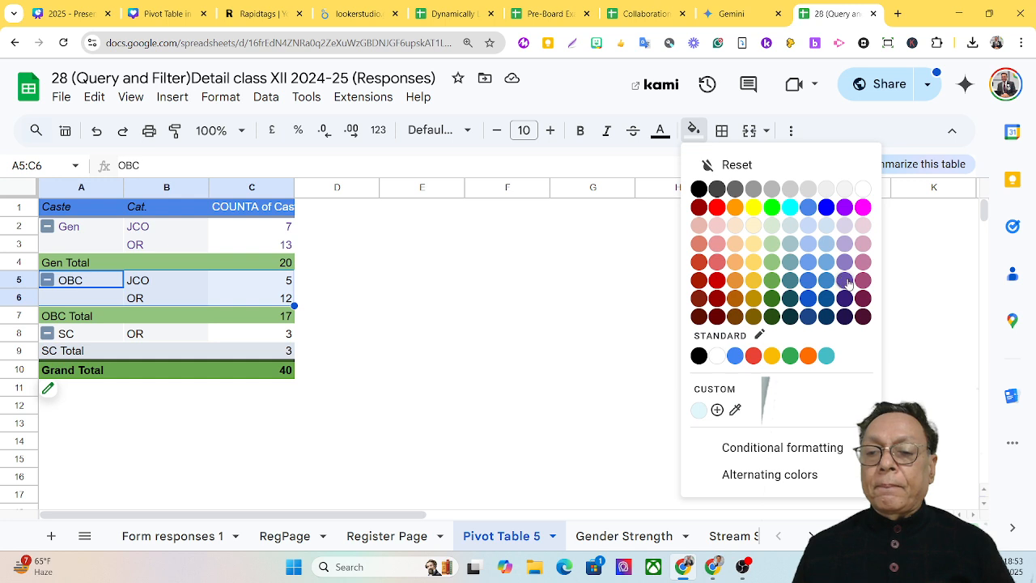
left_click(842, 265)
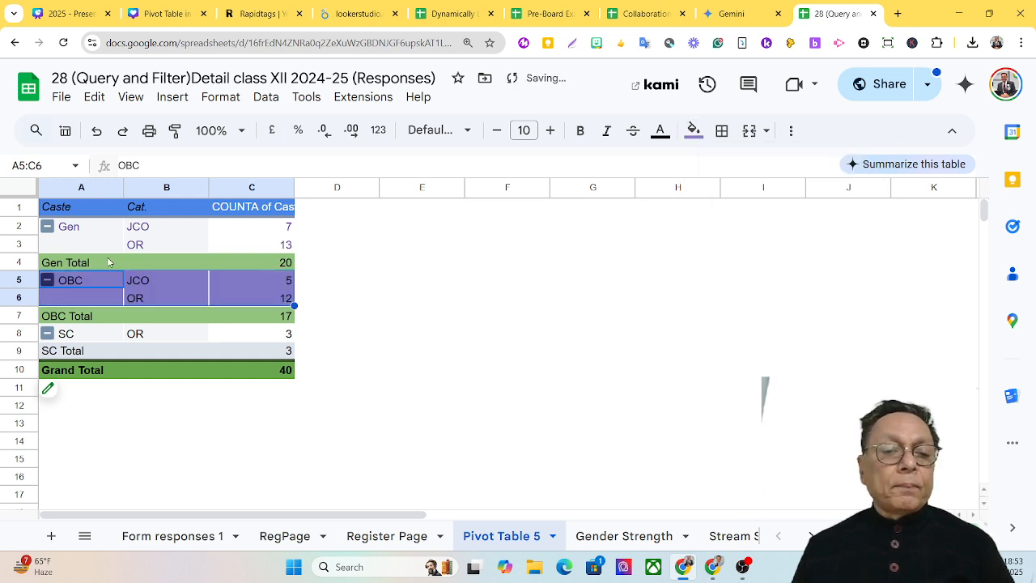
Fill the Gen group's detail rows, A2:C3, with dark purple 1.
left_click_drag(77, 231, 274, 244)
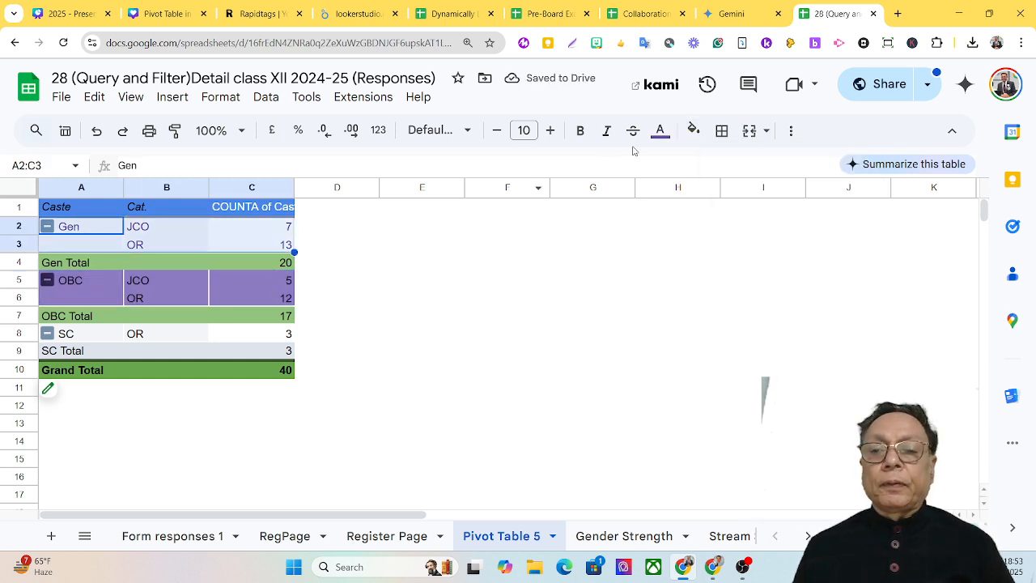
left_click(694, 131)
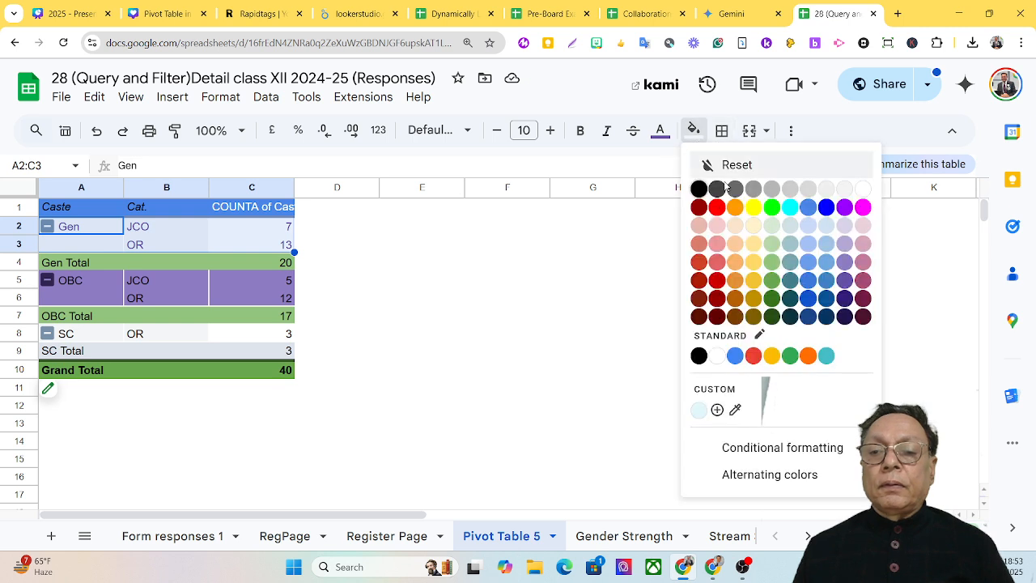
left_click(843, 280)
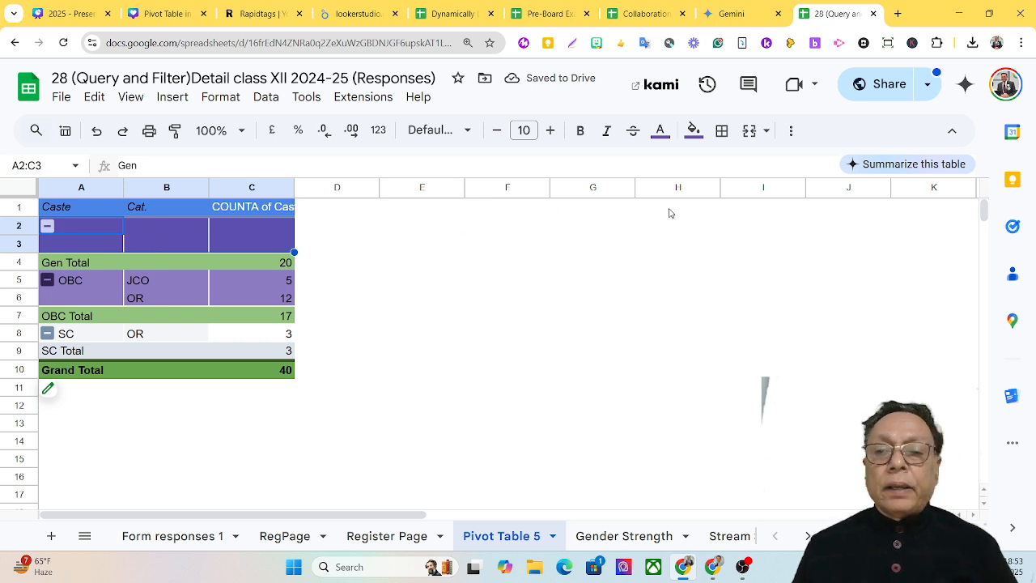
Set the text color of the Gen and OBC detail rows, A2:C3 and A5:C6, to white.
left_click(660, 137)
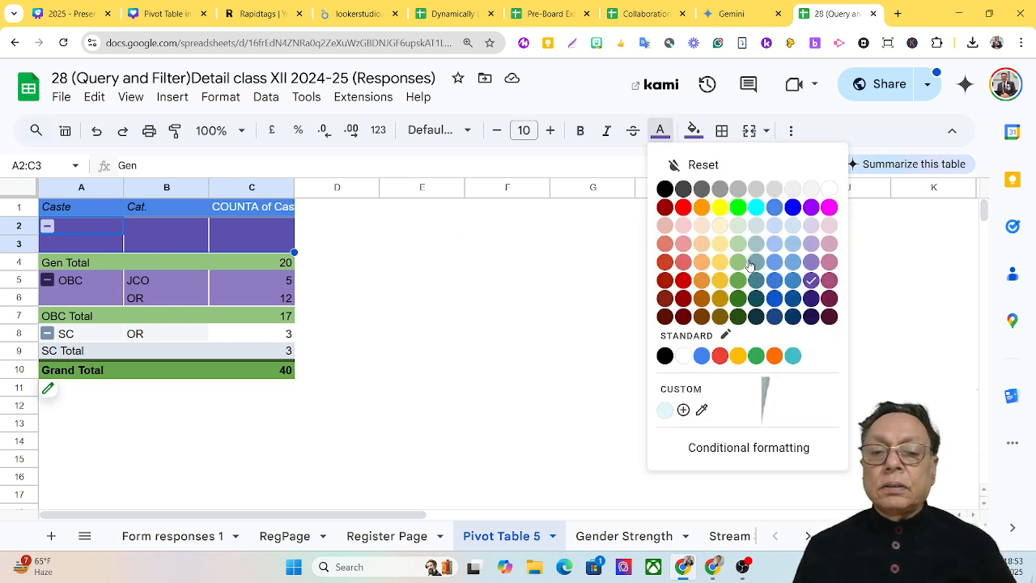
left_click(829, 191)
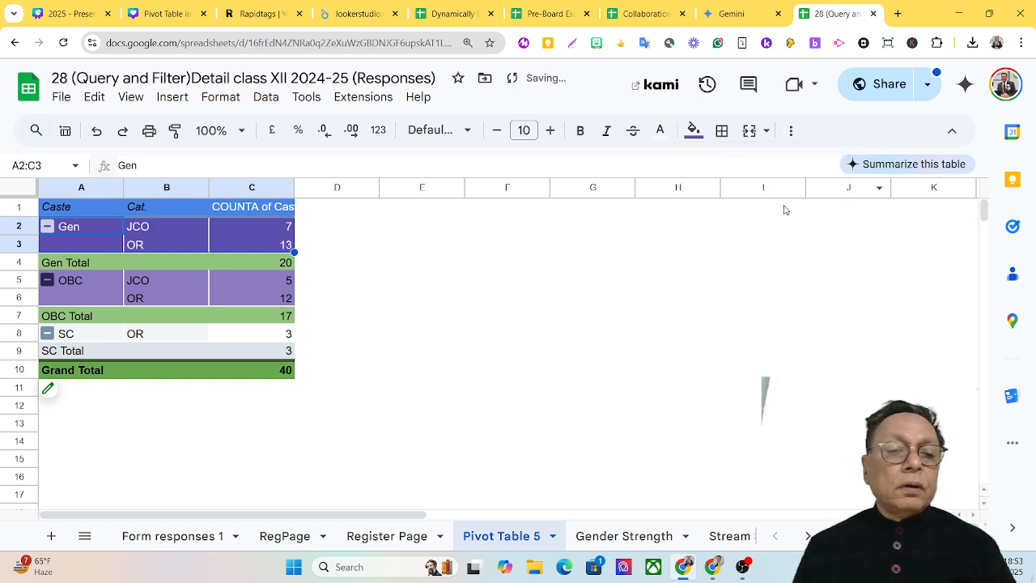
left_click(62, 283)
left_click_drag(62, 283, 264, 297)
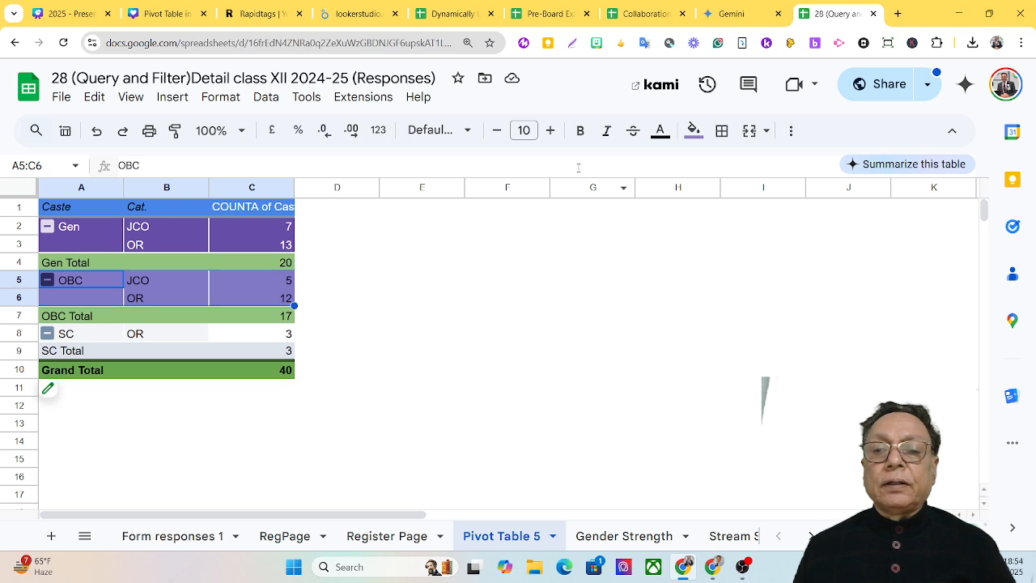
left_click(660, 131)
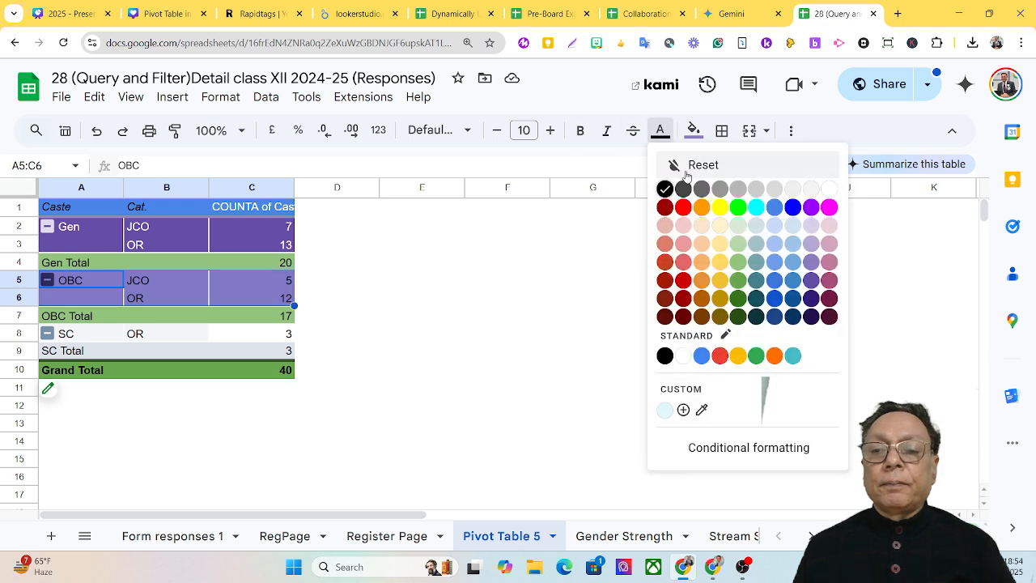
left_click(829, 189)
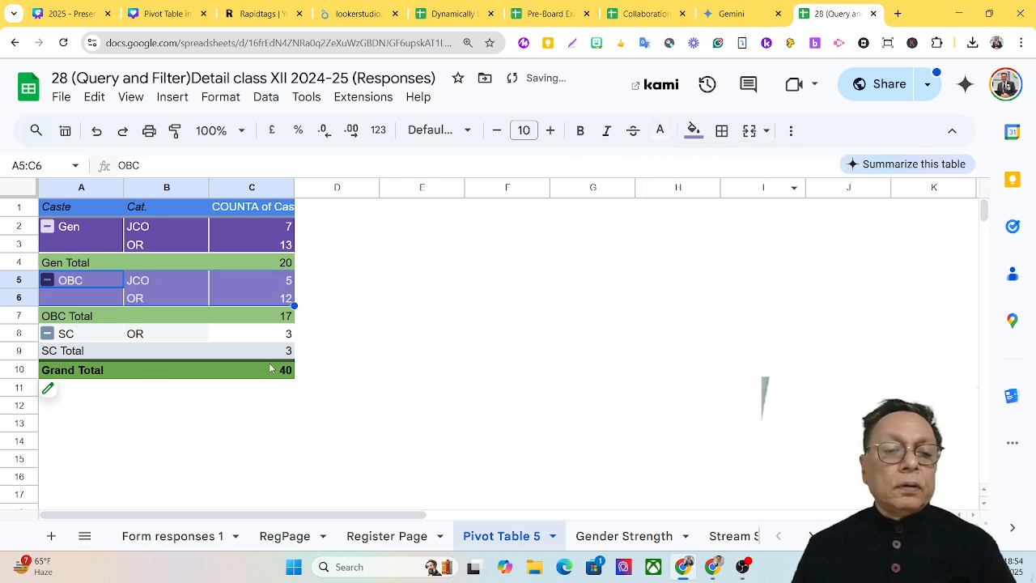
Fill the SC detail and SC Total rows, A8:C9, with dark purple 1 and set their text color to white.
left_click(58, 335)
left_click_drag(58, 335, 255, 348)
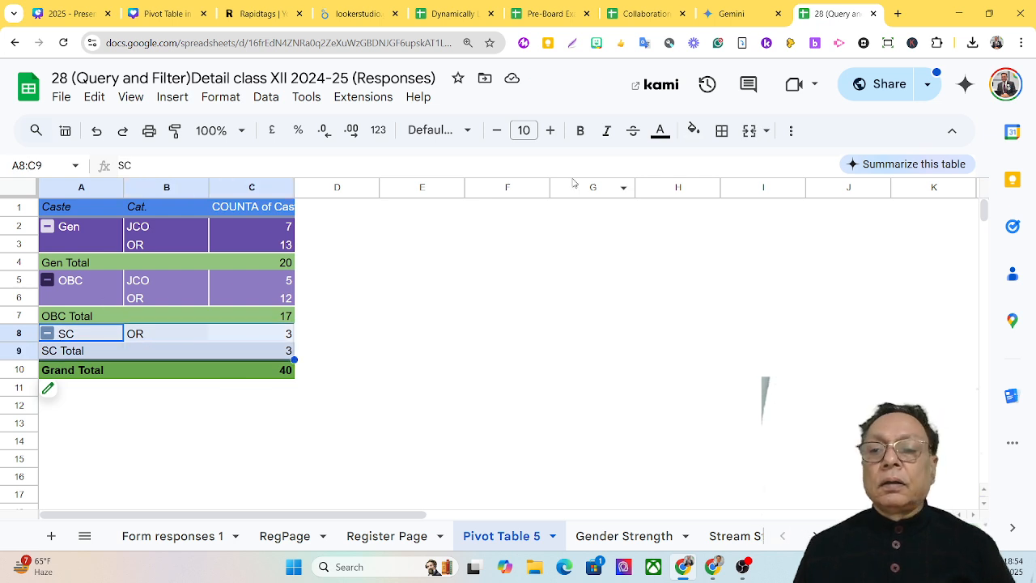
left_click(697, 136)
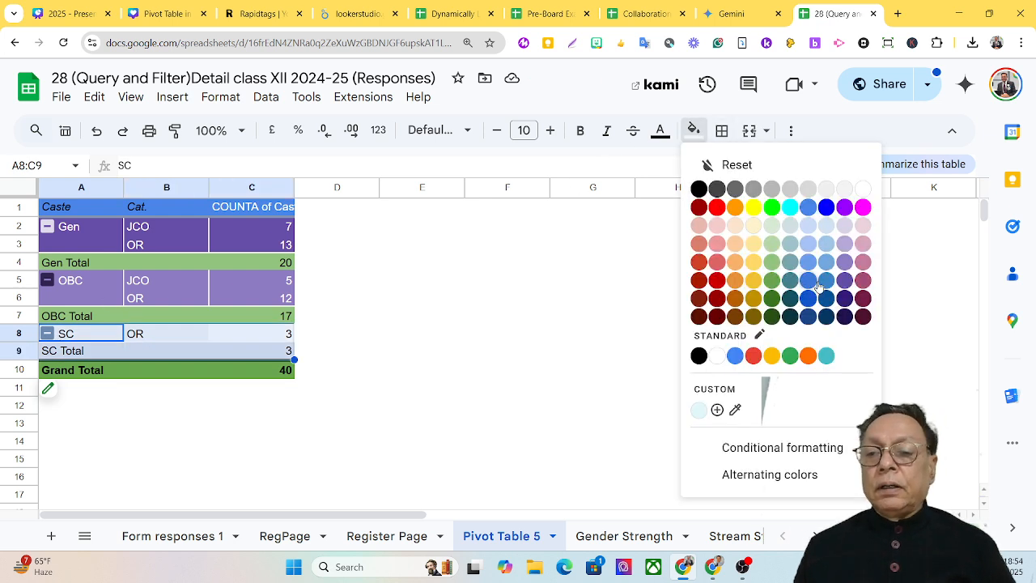
left_click(849, 266)
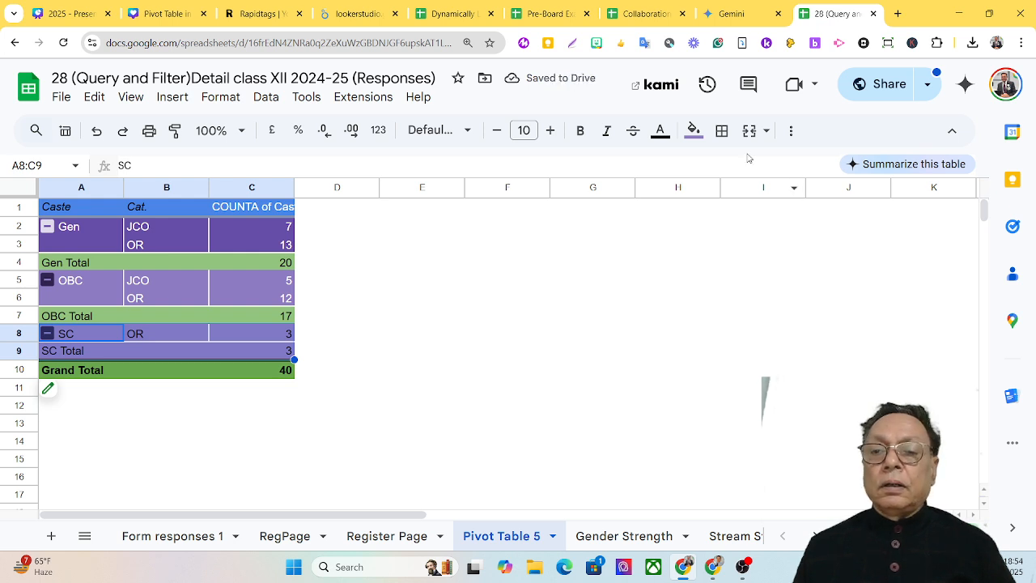
left_click(693, 132)
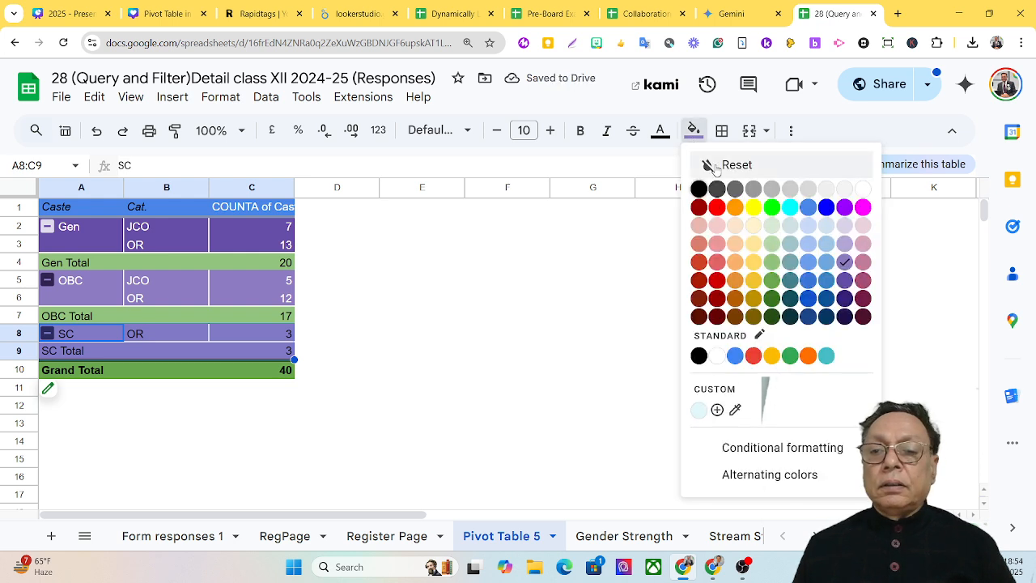
left_click(844, 281)
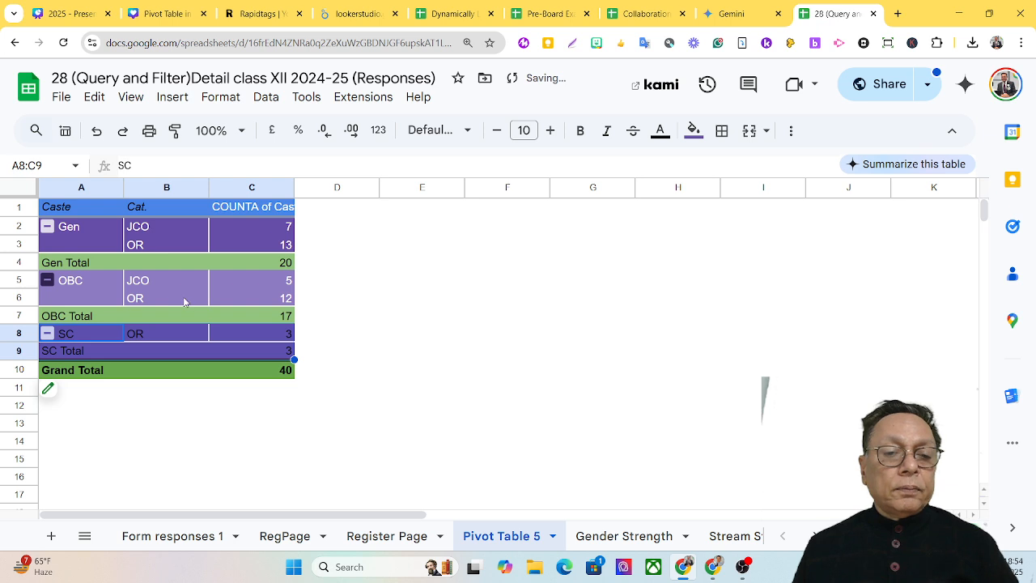
left_click(660, 131)
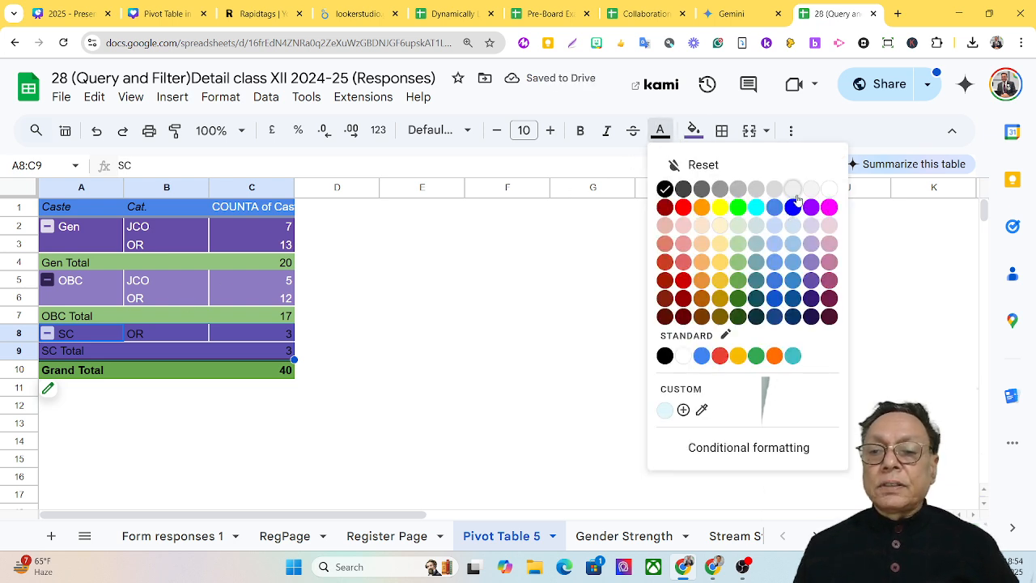
left_click(829, 188)
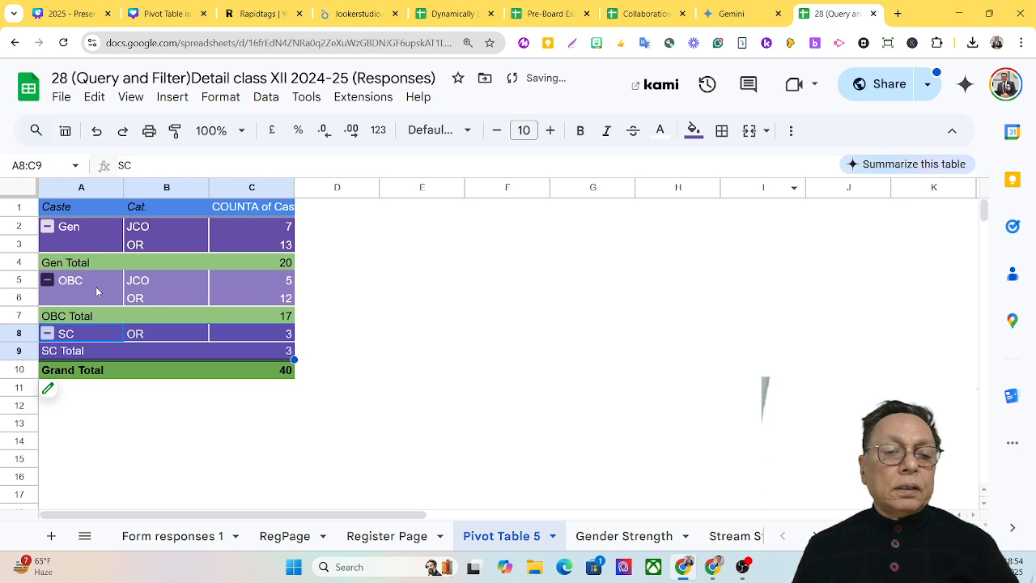
Change the fill of the OBC group's JCO row, A5:C5, to dark purple 1.
left_click(96, 290)
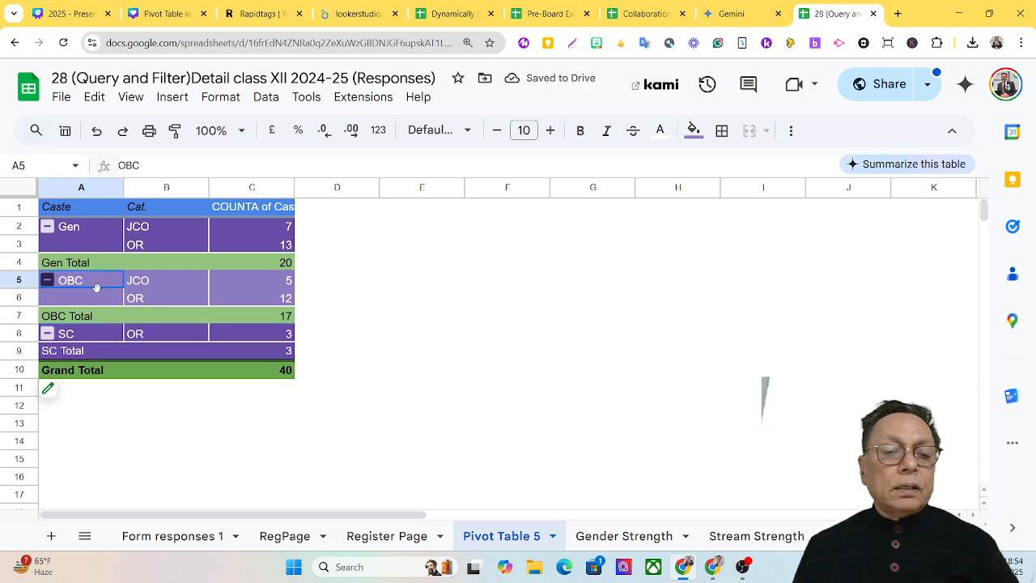
left_click_drag(96, 287, 101, 297)
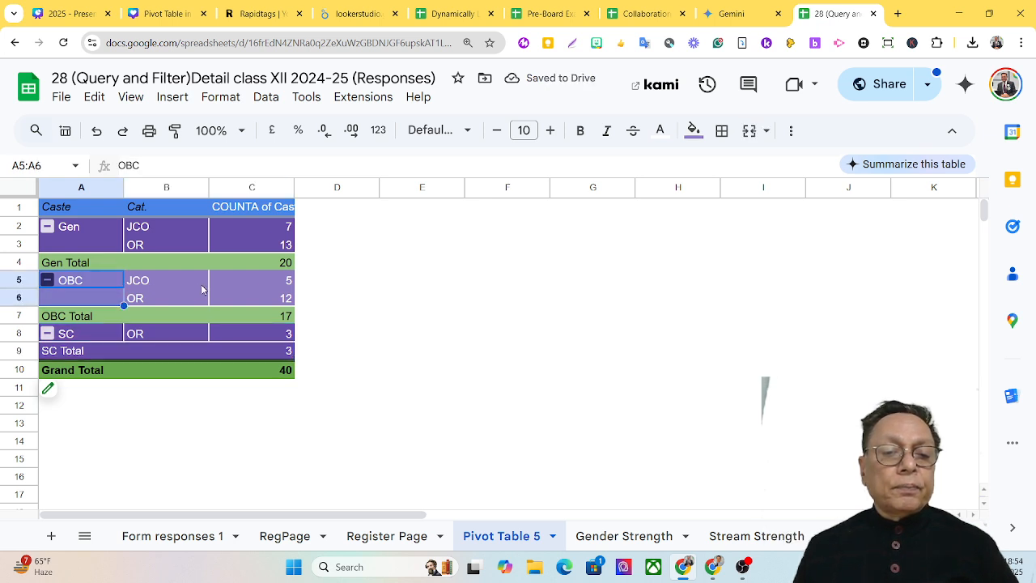
left_click(174, 282)
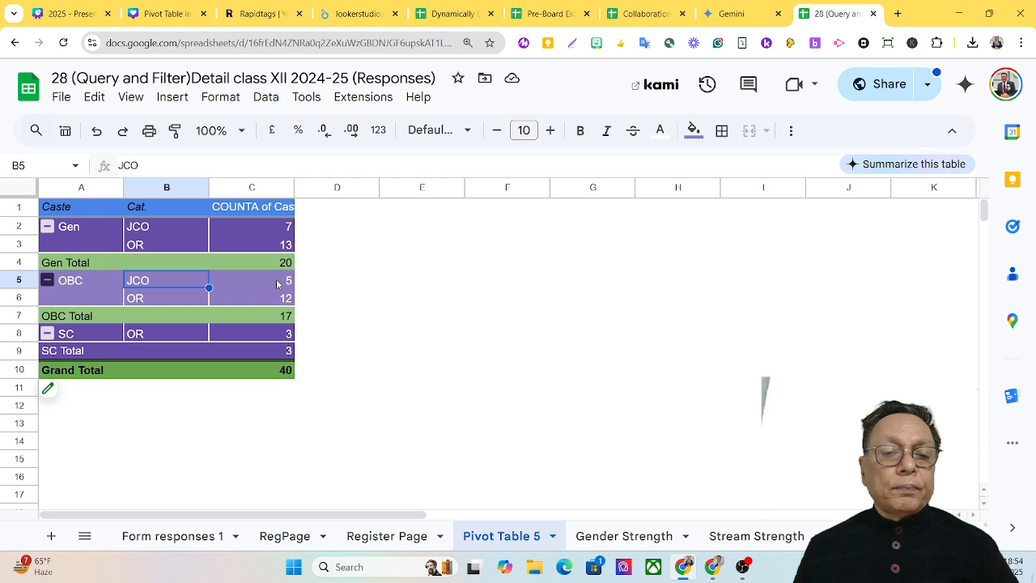
left_click_drag(277, 283, 87, 287)
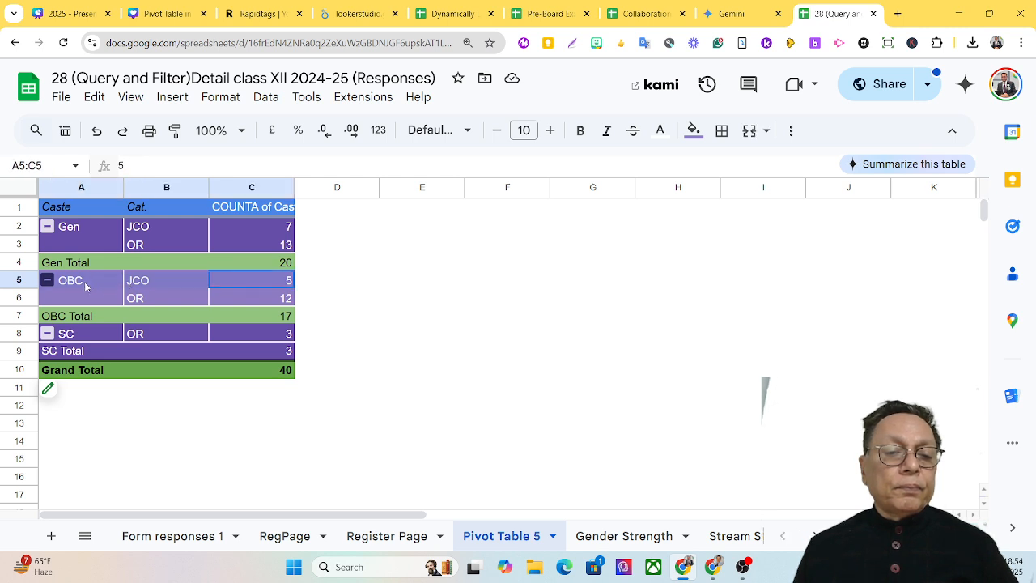
left_click(699, 138)
left_click(842, 280)
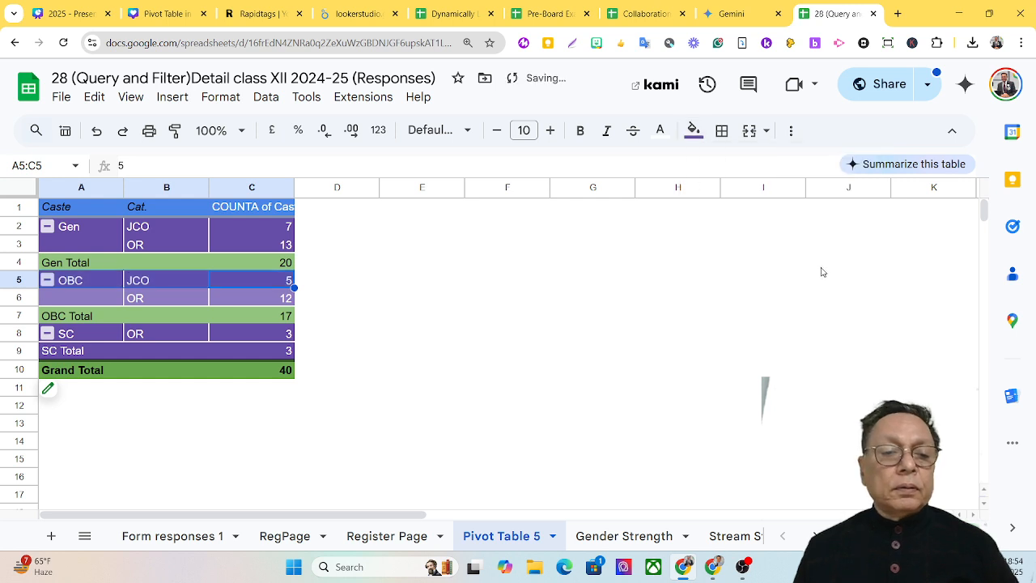
Change the fill of the OBC group's OR row, A6:C6, to dark purple 1 to match the row above.
left_click(75, 299)
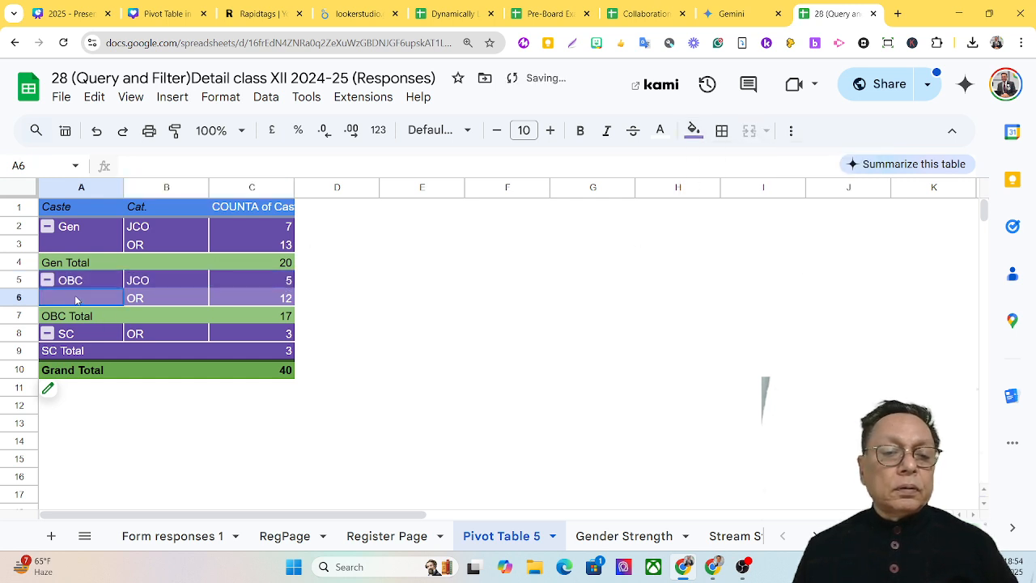
left_click_drag(77, 300, 255, 310)
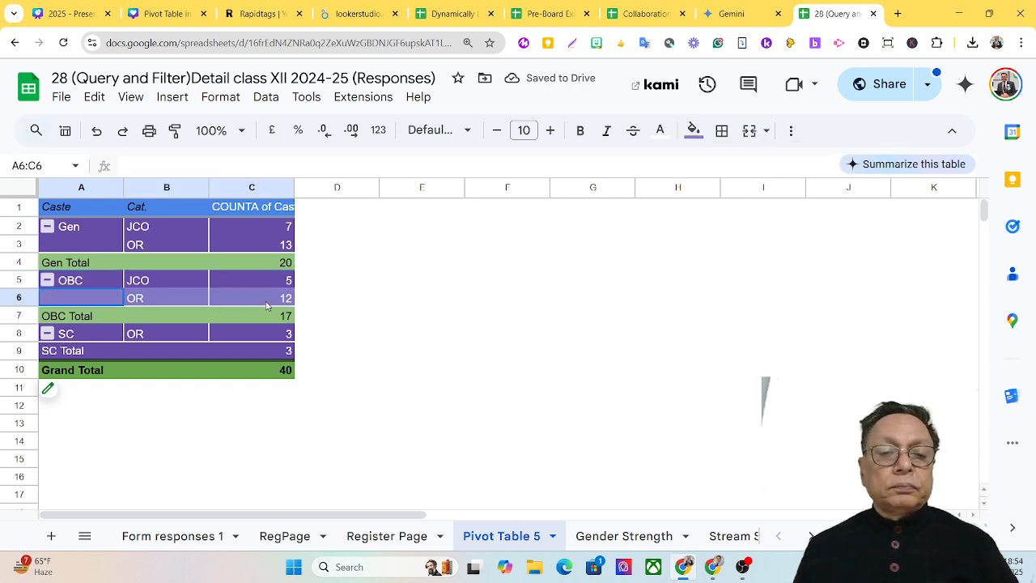
left_click(694, 131)
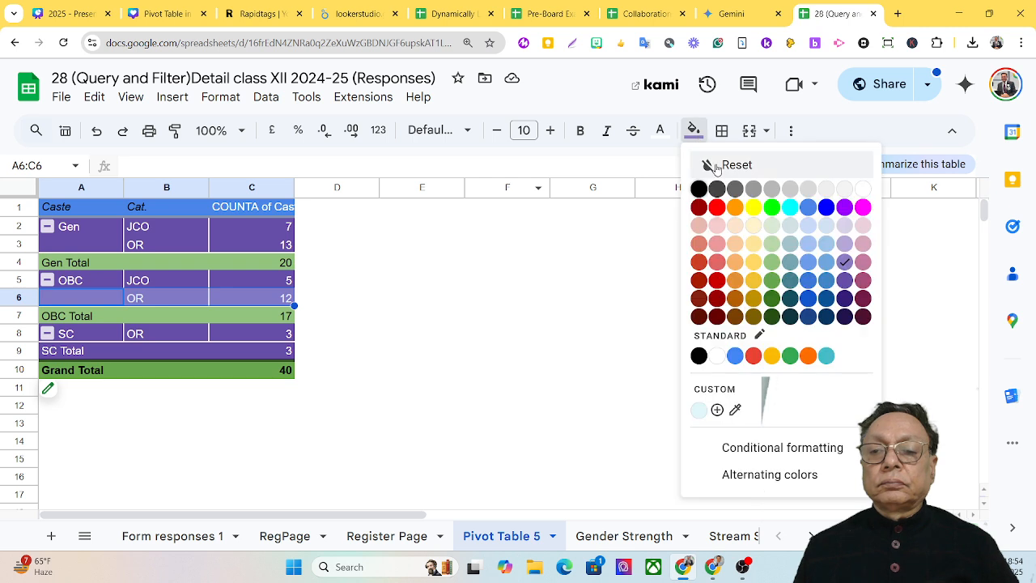
left_click(843, 280)
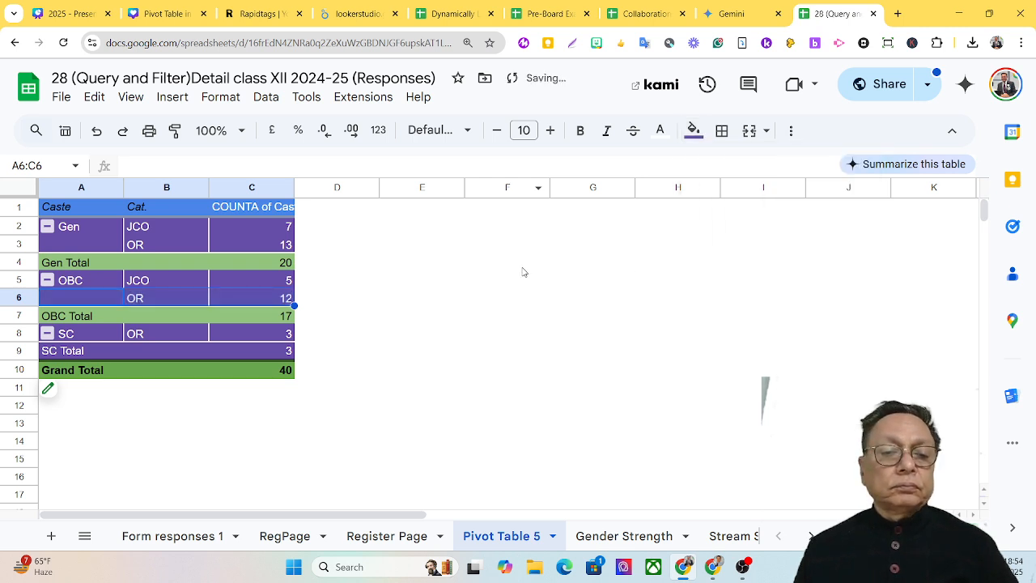
scroll(454, 277, "down", 2)
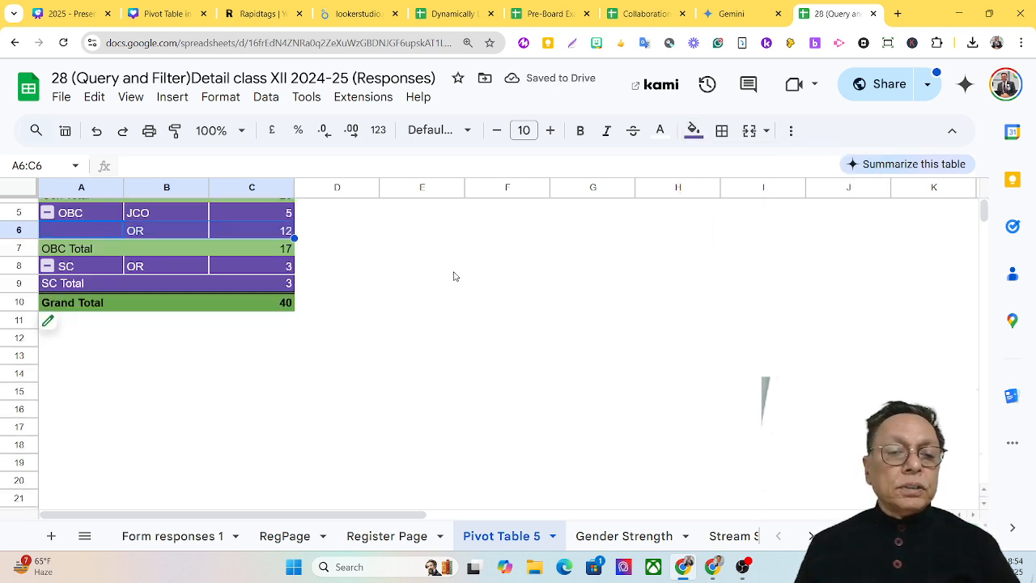
scroll(455, 276, "up", 2)
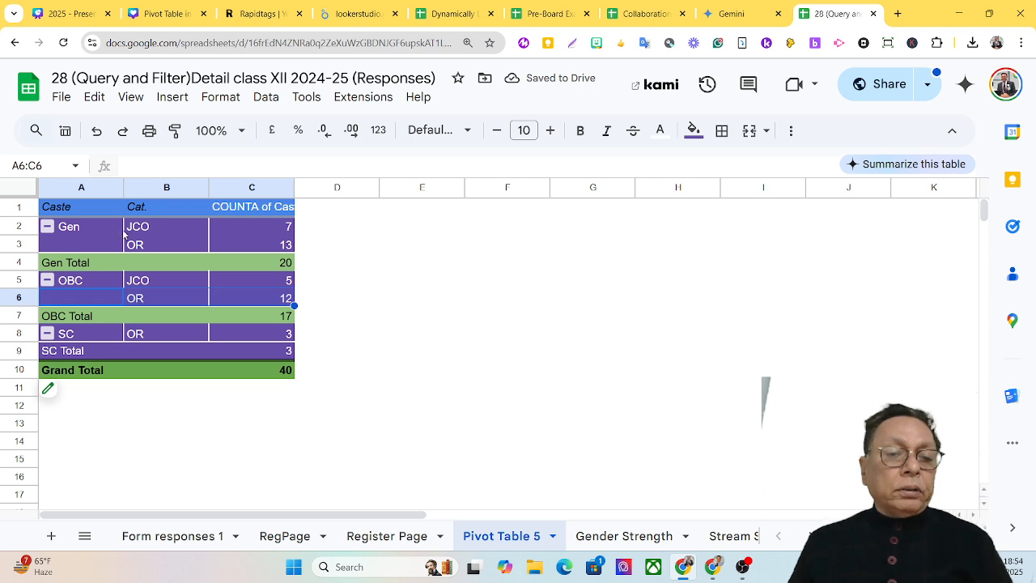